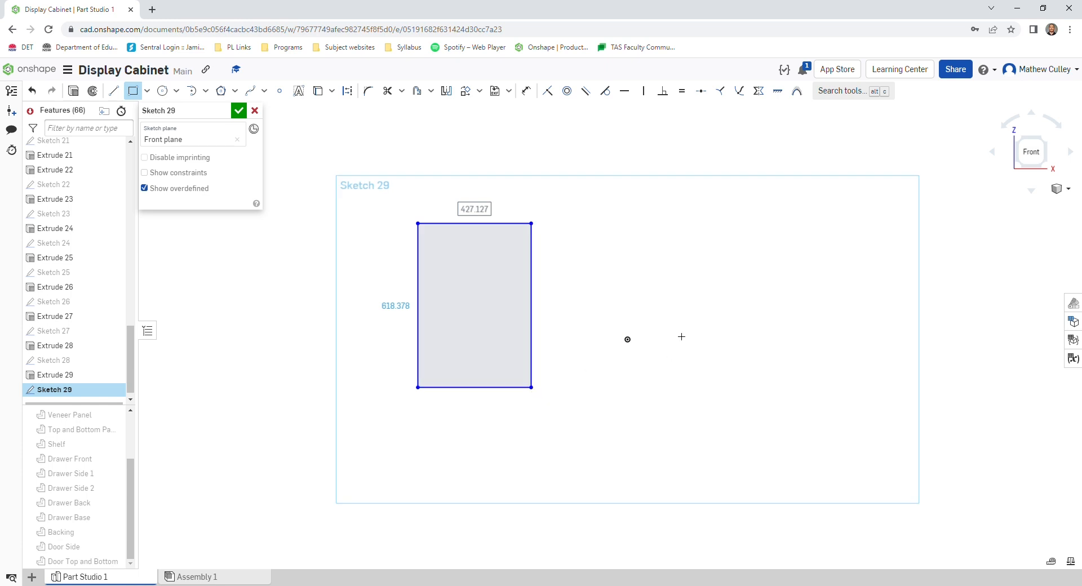
Dimension the sketched rectangle 194 mm wide and 239 mm high.
type("194")
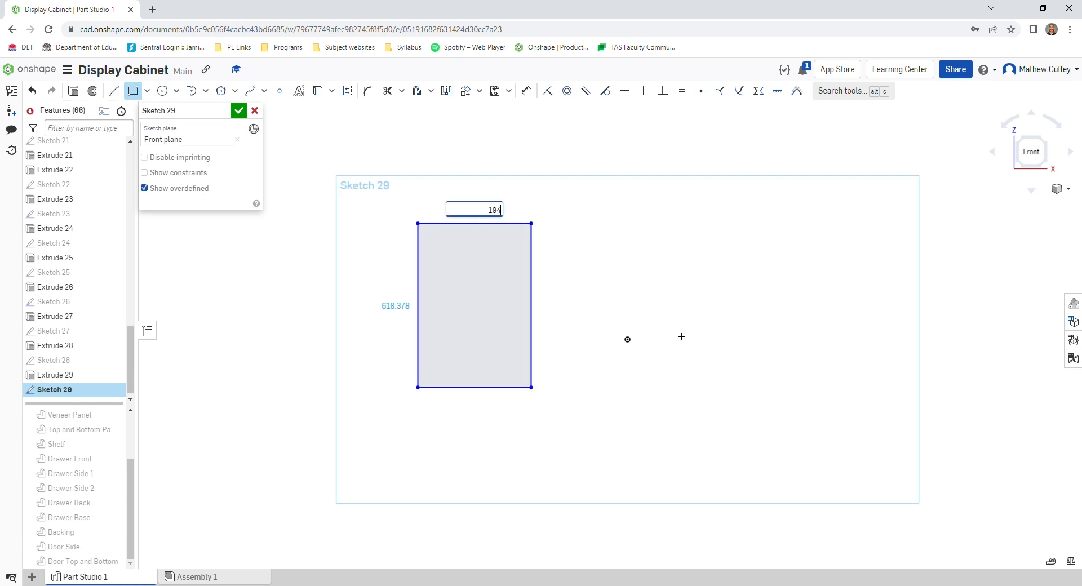
key("Return")
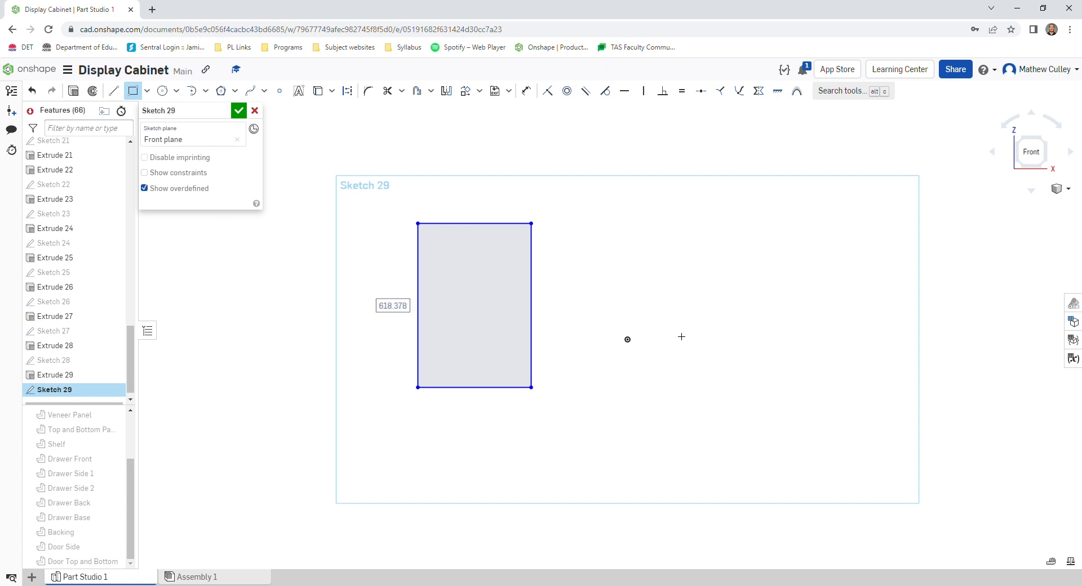
type("239")
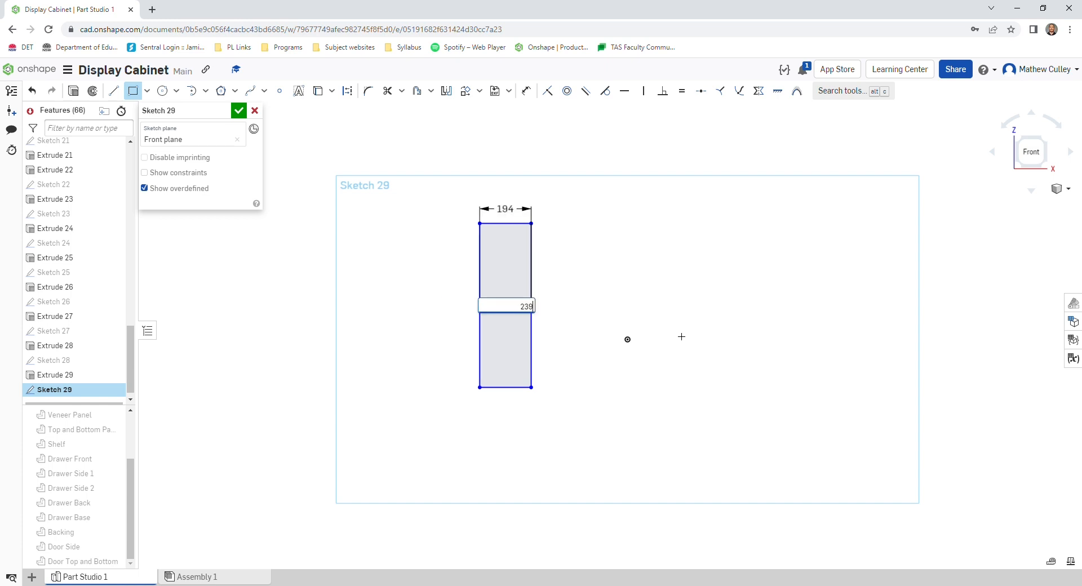
key("Return")
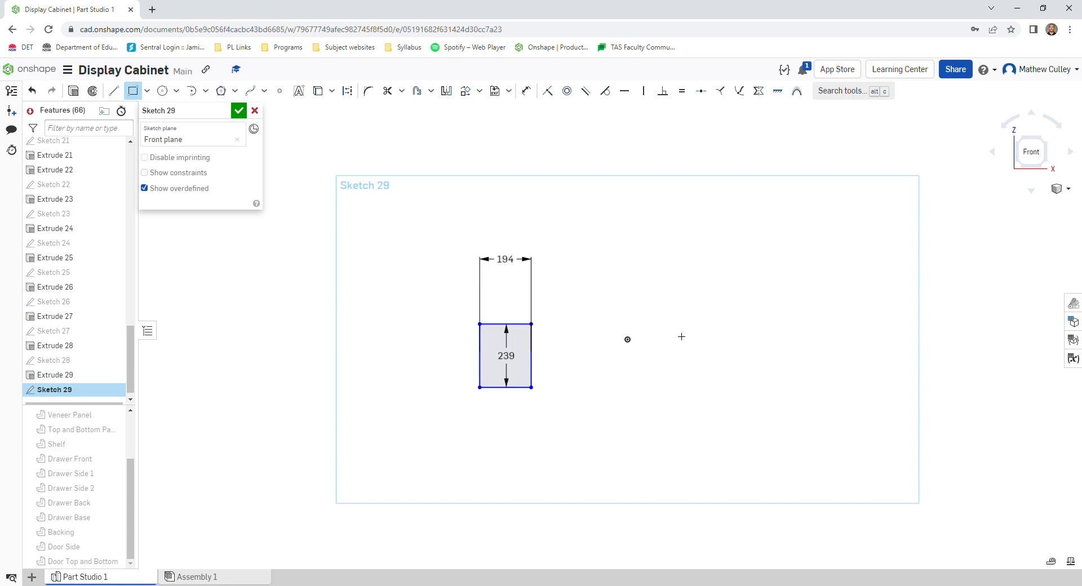
Extrude the 194 × 239 mm rectangle as a new solid with a blind depth of 3 mm.
left_click(75, 91)
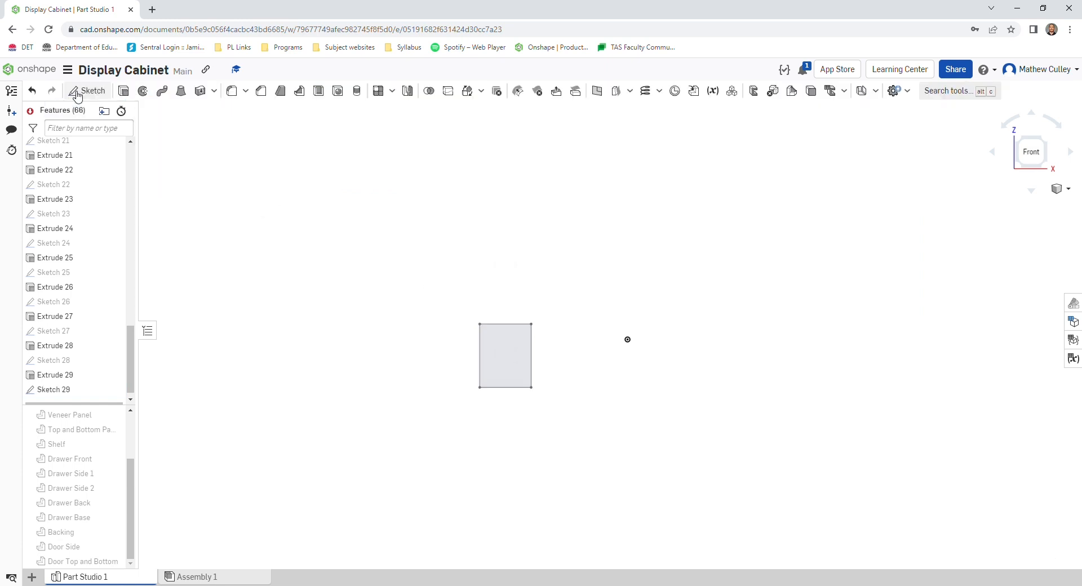
left_click(235, 207)
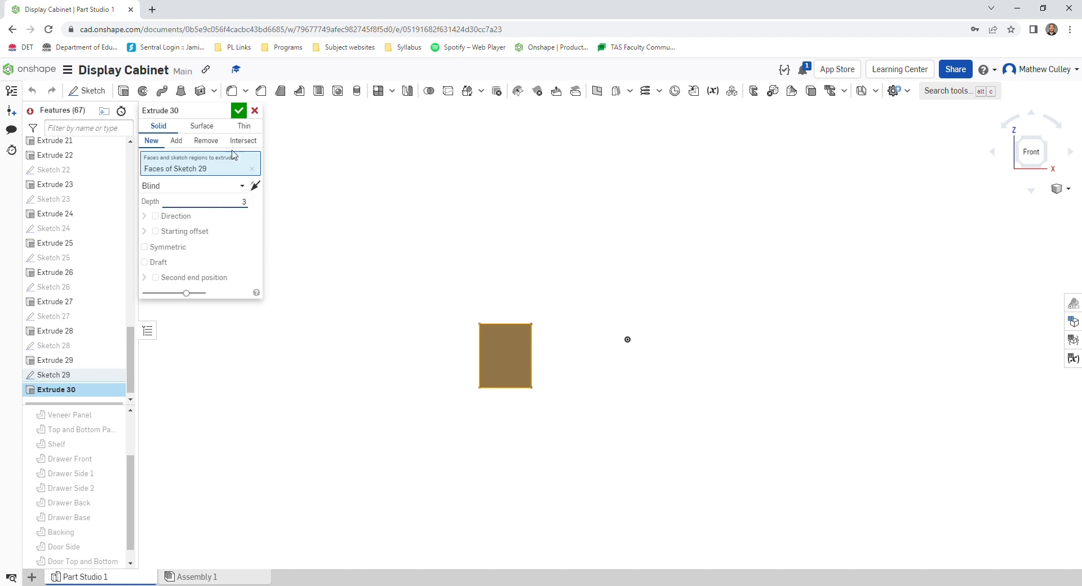
left_click(238, 110)
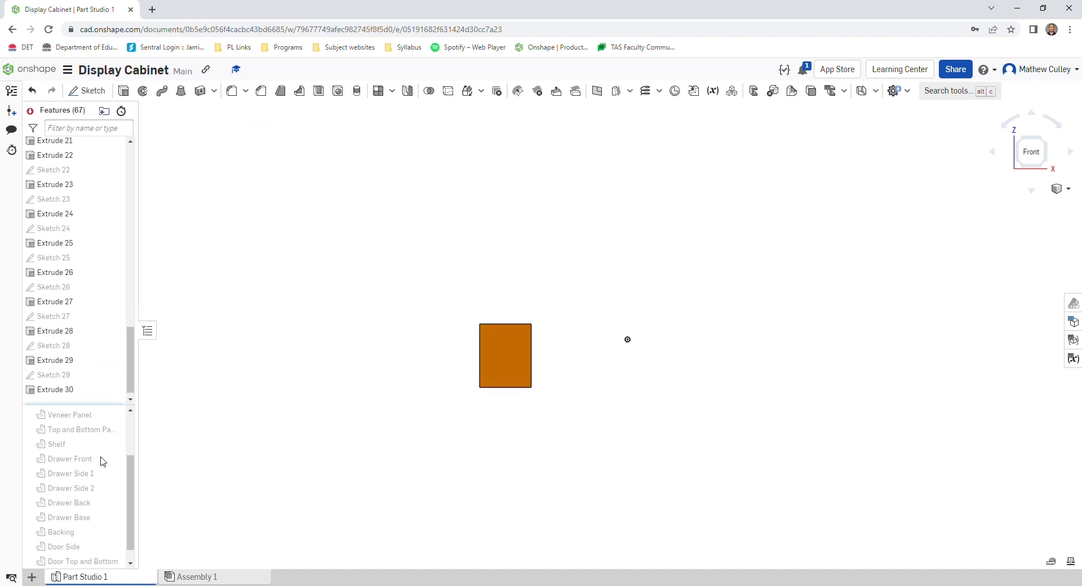
Rename the newly extruded part as Door Panel.
scroll(103, 473, "down", 2)
right_click(79, 561)
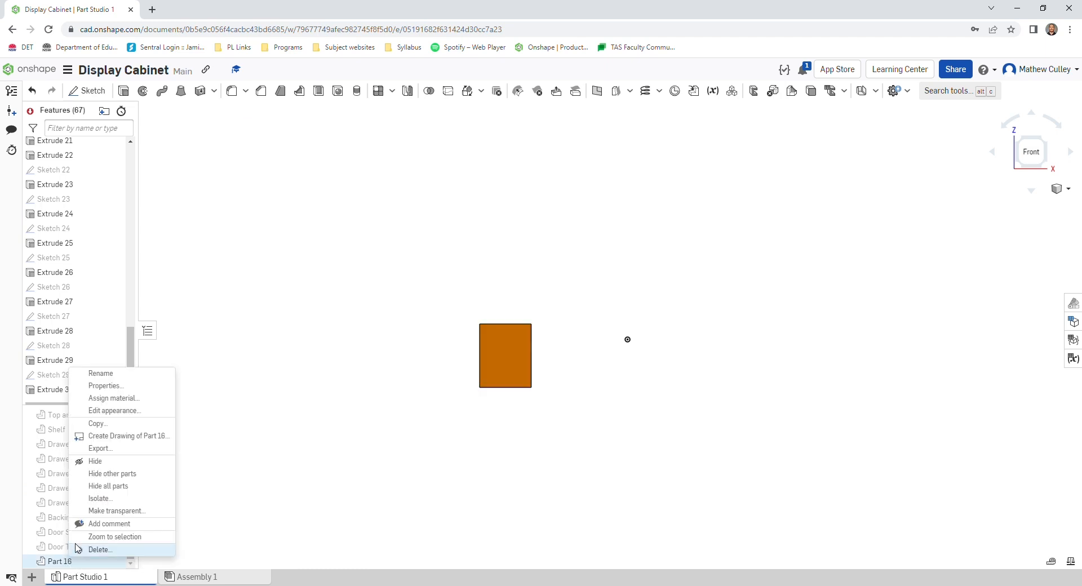
left_click(112, 375)
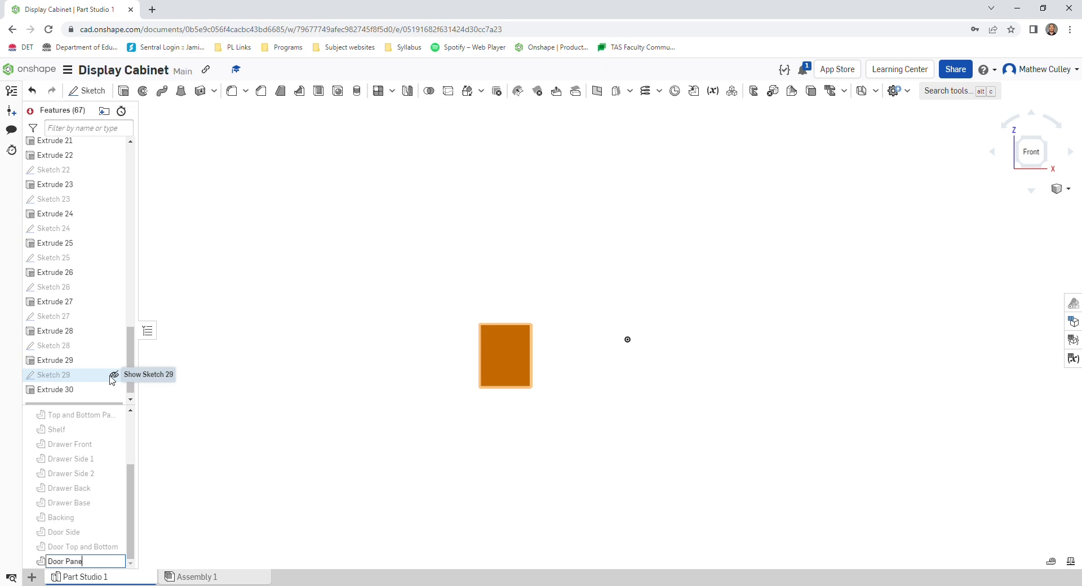
key("Return")
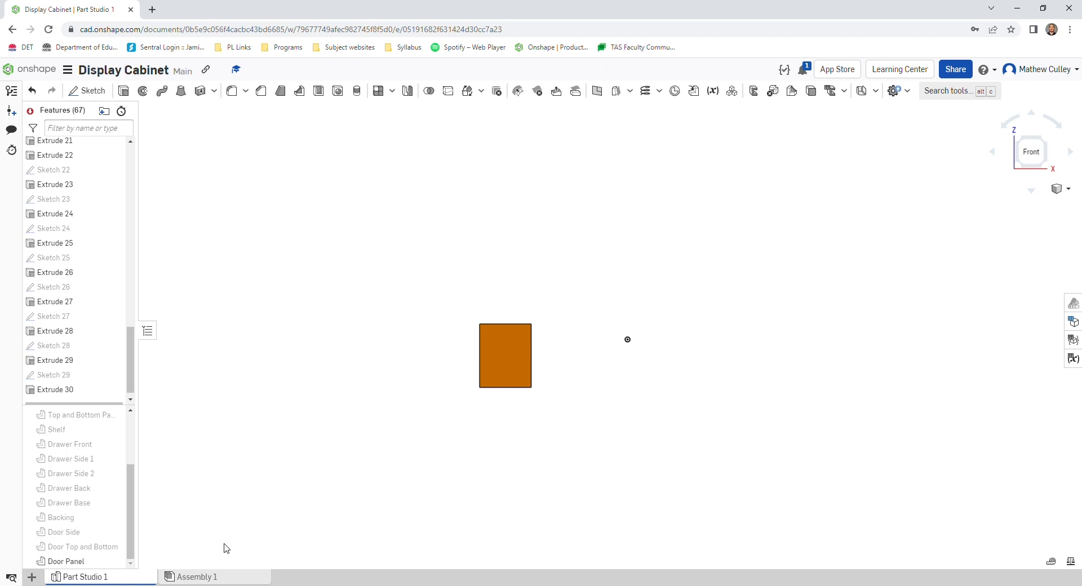
Switch to Assembly 1 and insert two Door Side parts in the empty space beside the cabinet.
left_click(218, 577)
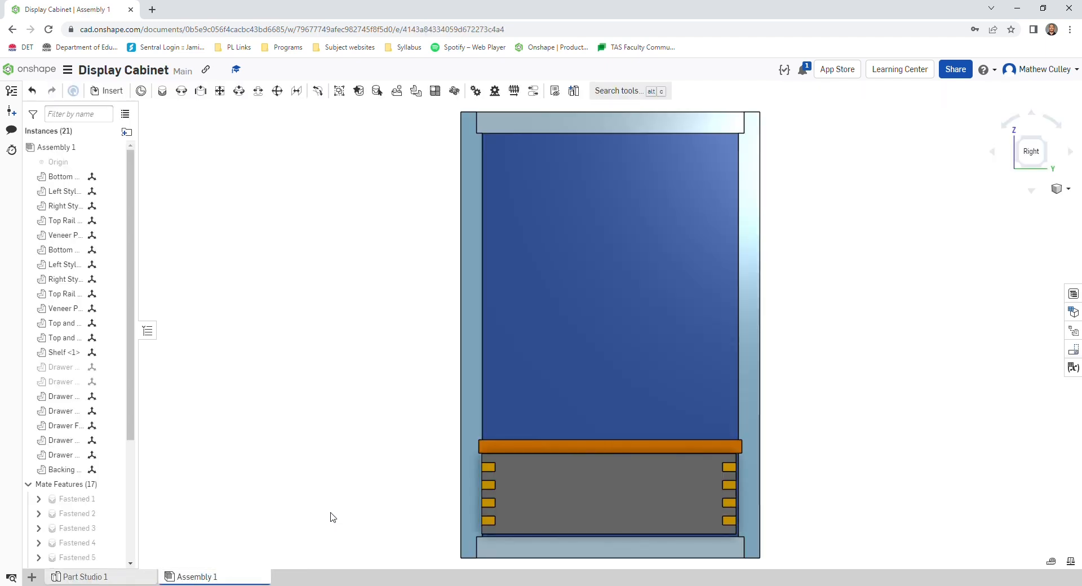
scroll(902, 283, "down", 3)
right_click_drag(532, 293, 526, 303)
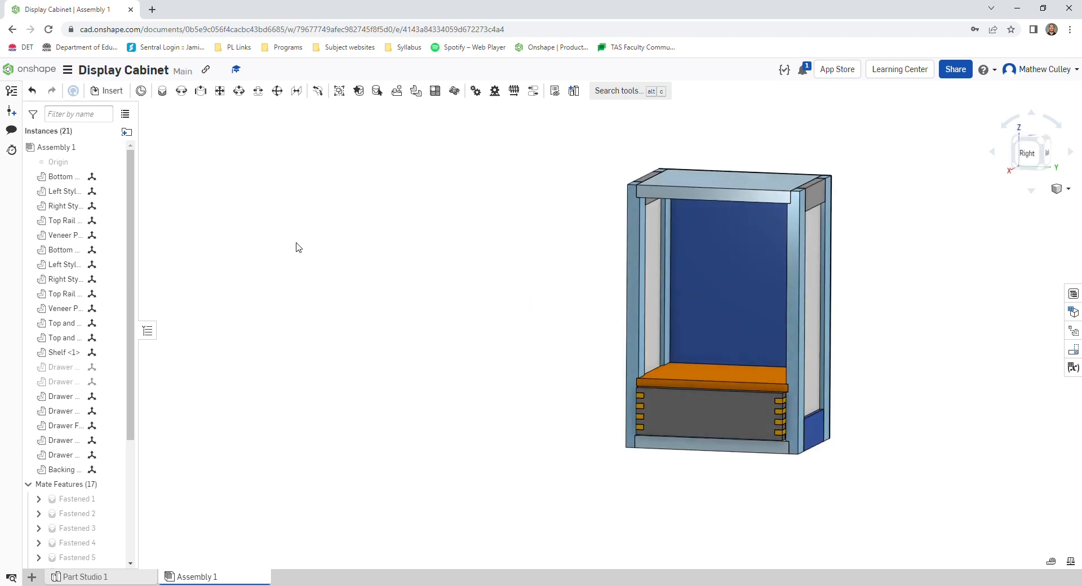
left_click(107, 90)
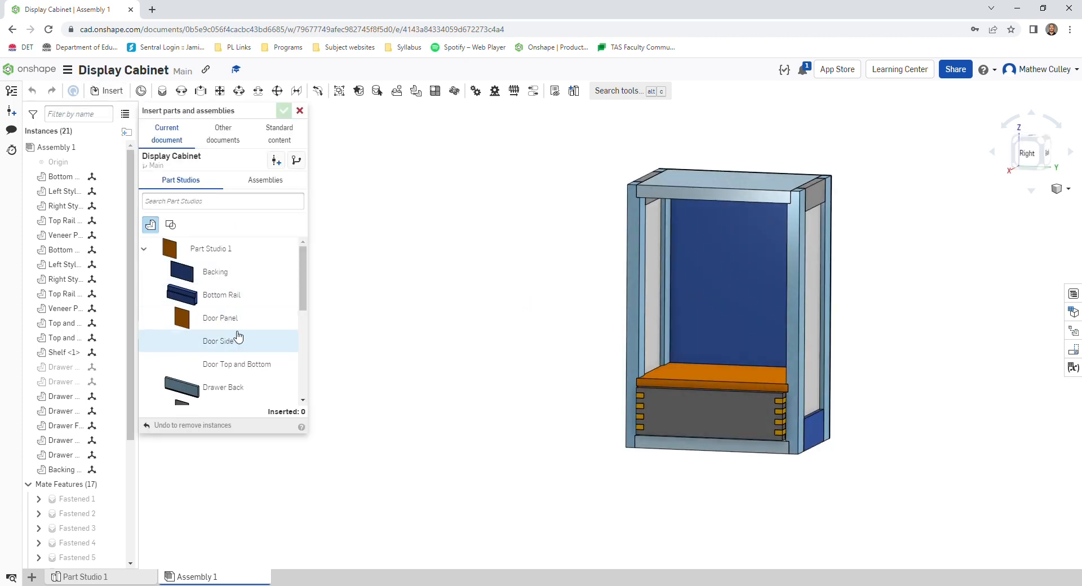
left_click(230, 340)
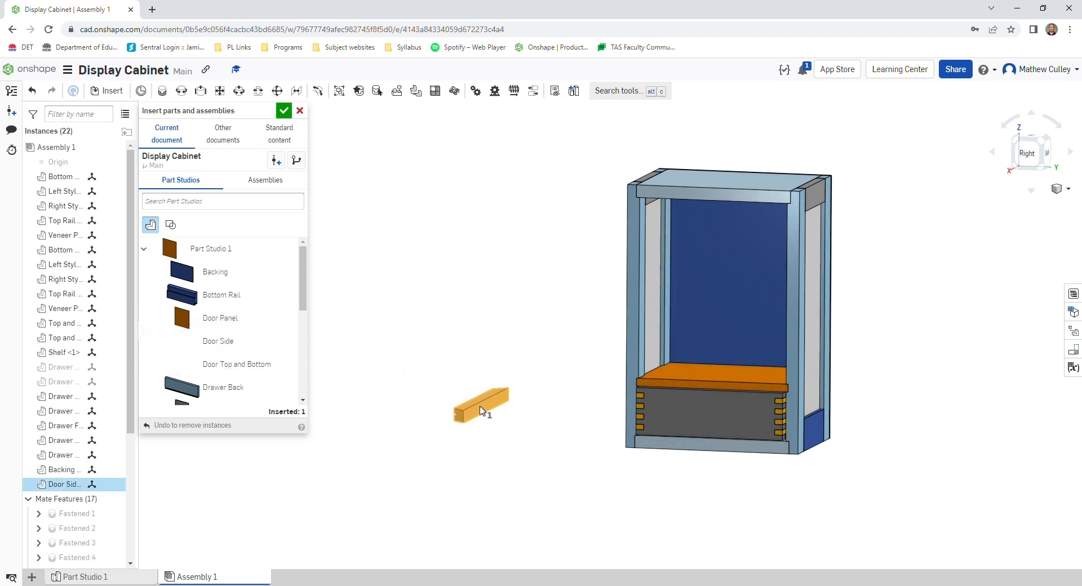
left_click(501, 410)
left_click(230, 341)
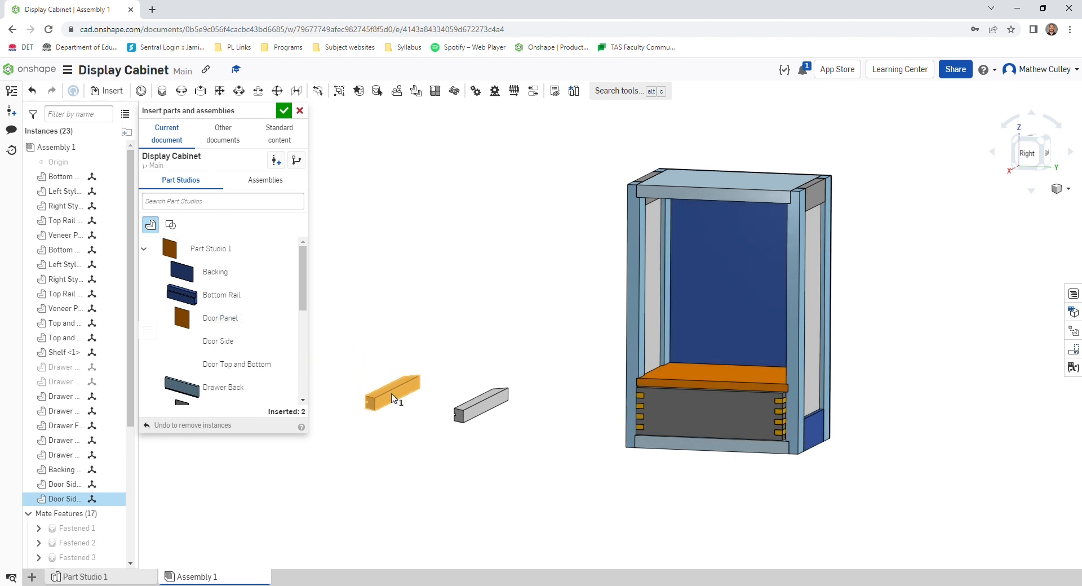
left_click(392, 398)
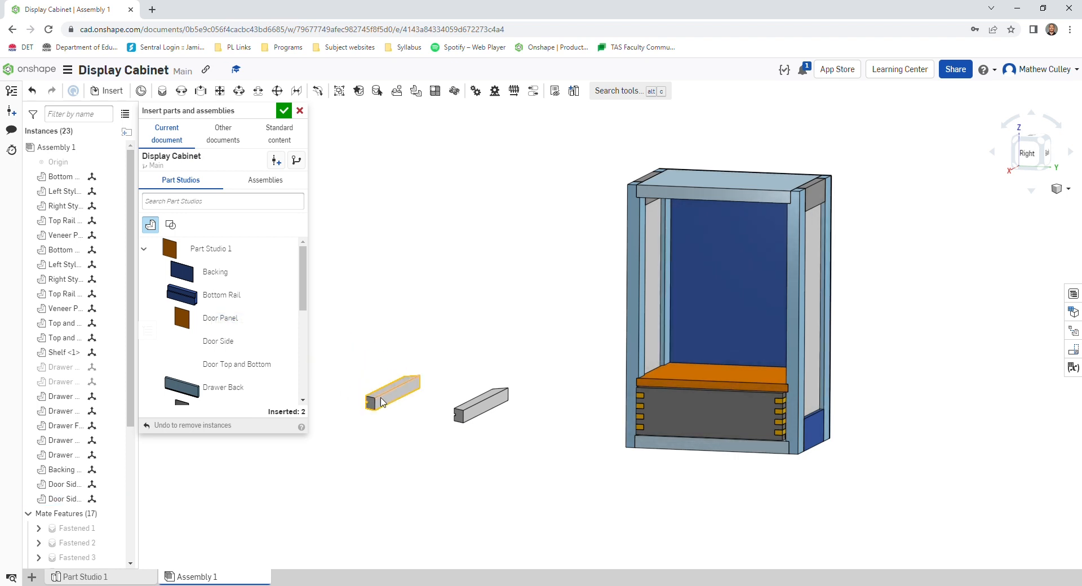
Insert two Door Top and Bottom parts and one Door Panel beside the cabinet.
left_click(239, 365)
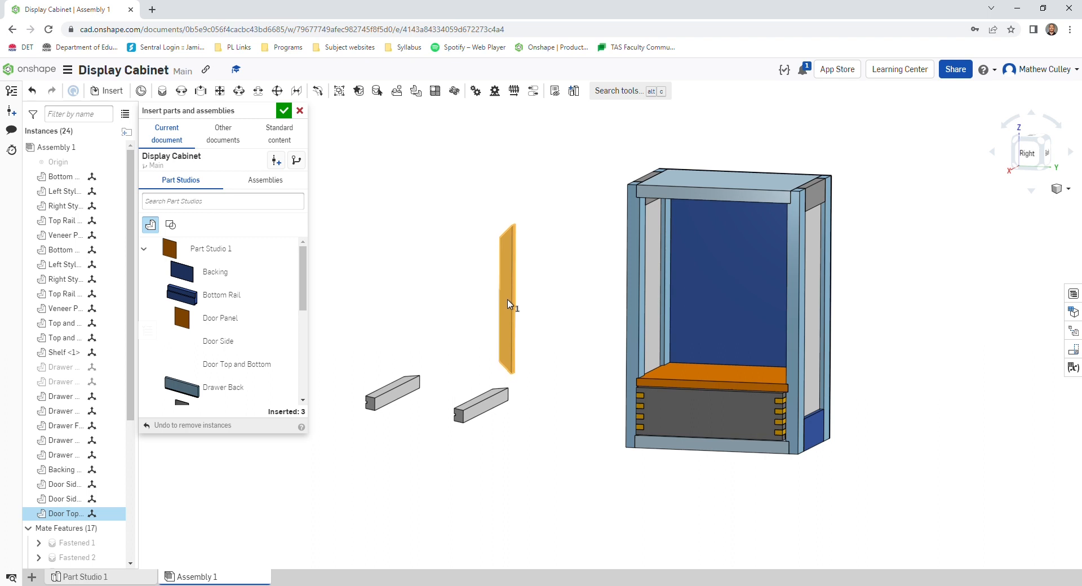
left_click(509, 304)
left_click(225, 367)
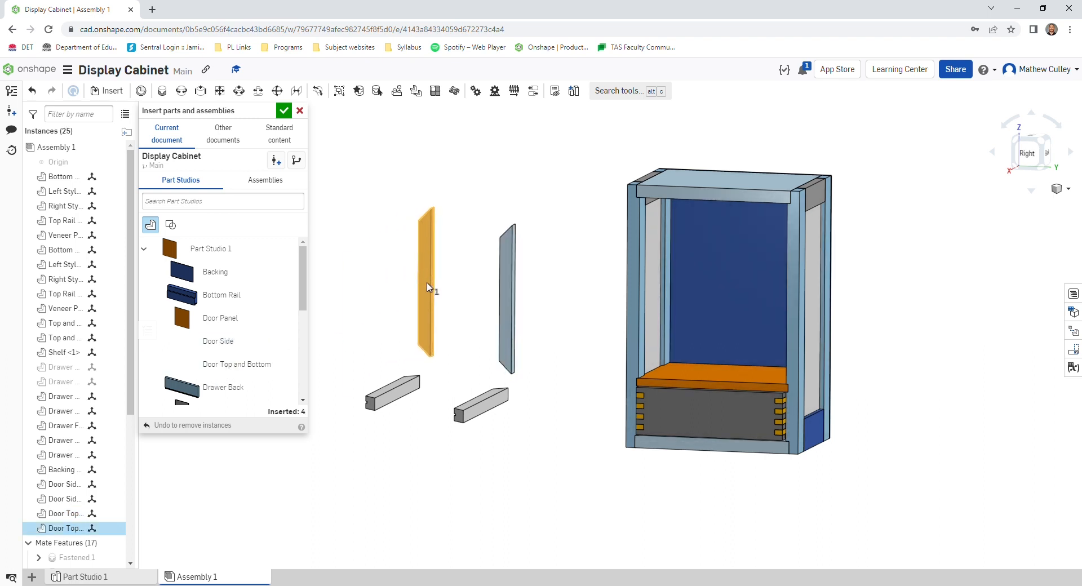
left_click(429, 287)
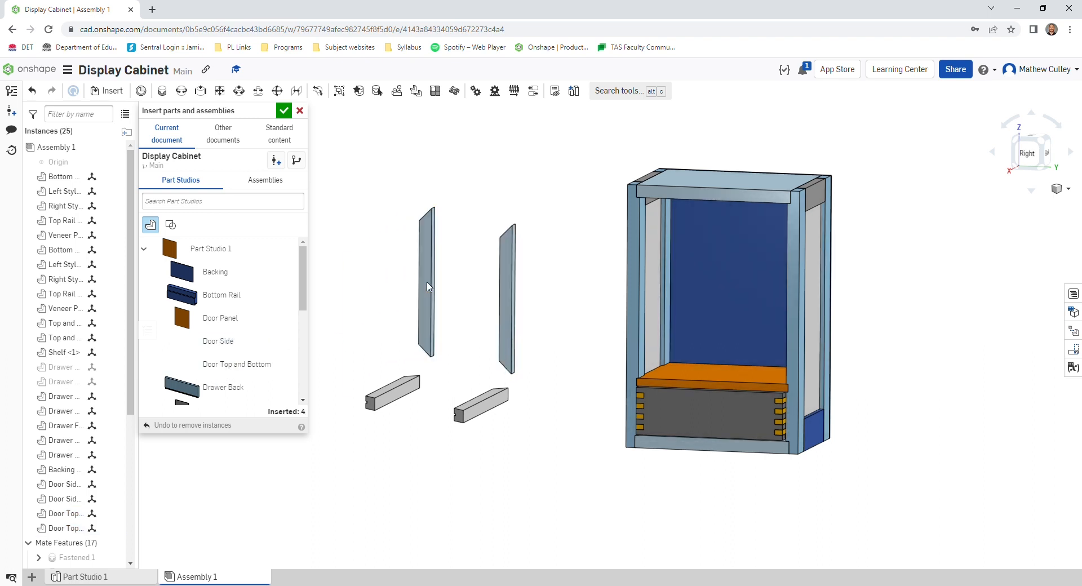
left_click(236, 320)
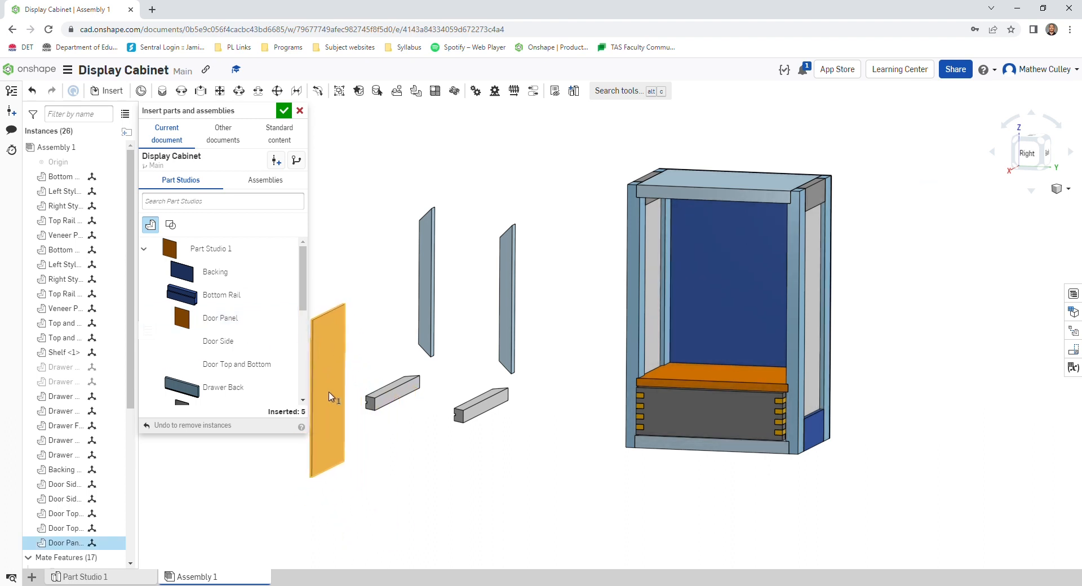
left_click(338, 400)
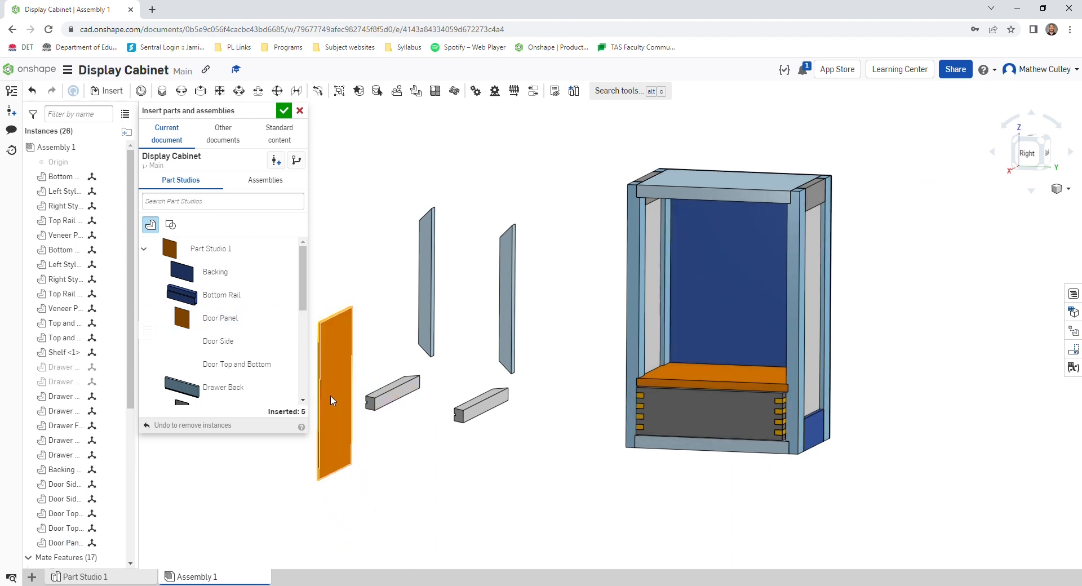
left_click(285, 113)
Rotate the Door Side nearest the Door Panel 90 degrees to stand upright and turn it 180 degrees about its vertical axis.
mouse_move(398, 314)
right_mouse_down()
mouse_move(397, 340)
mouse_move(406, 320)
right_mouse_up()
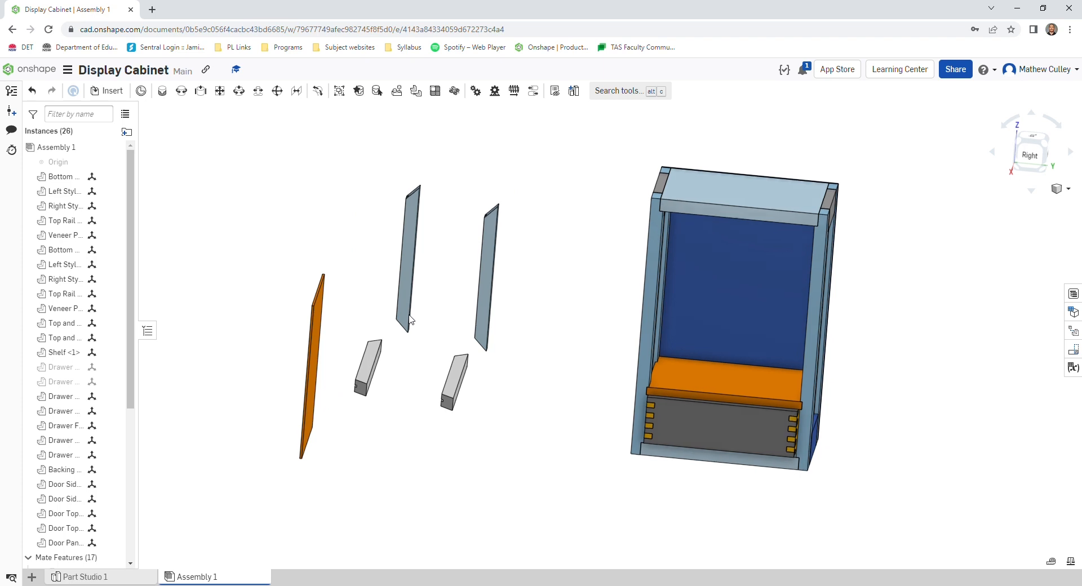
left_click(370, 366)
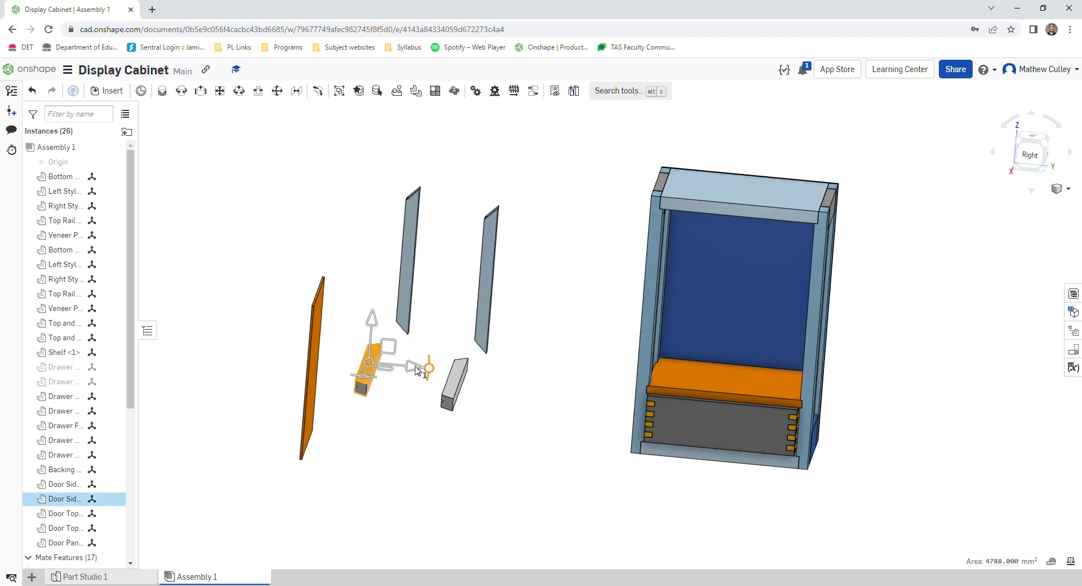
right_click_drag(447, 356, 437, 356)
left_click_drag(403, 306, 386, 358)
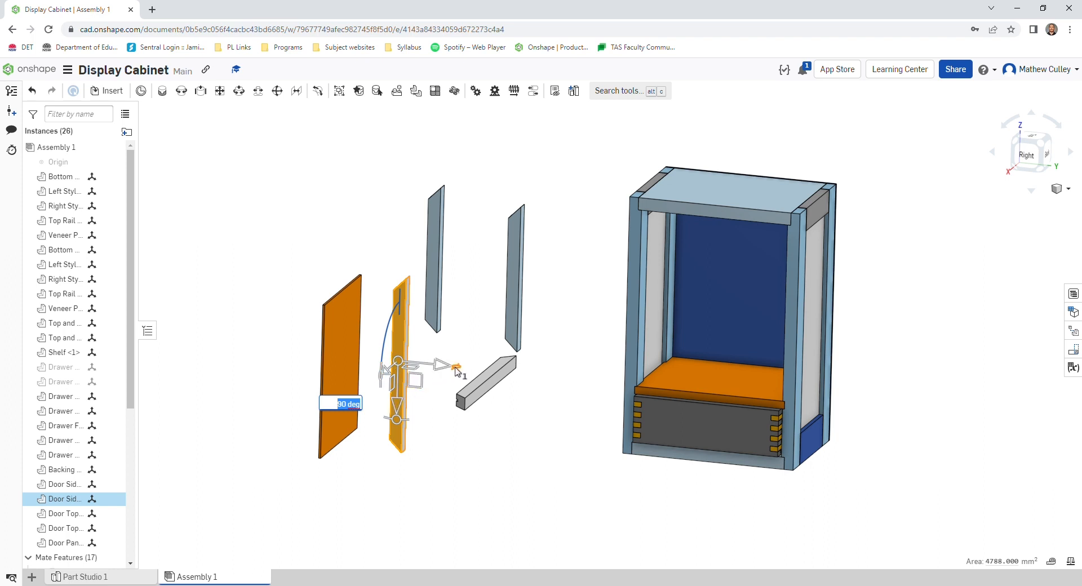
left_click_drag(455, 370, 377, 366)
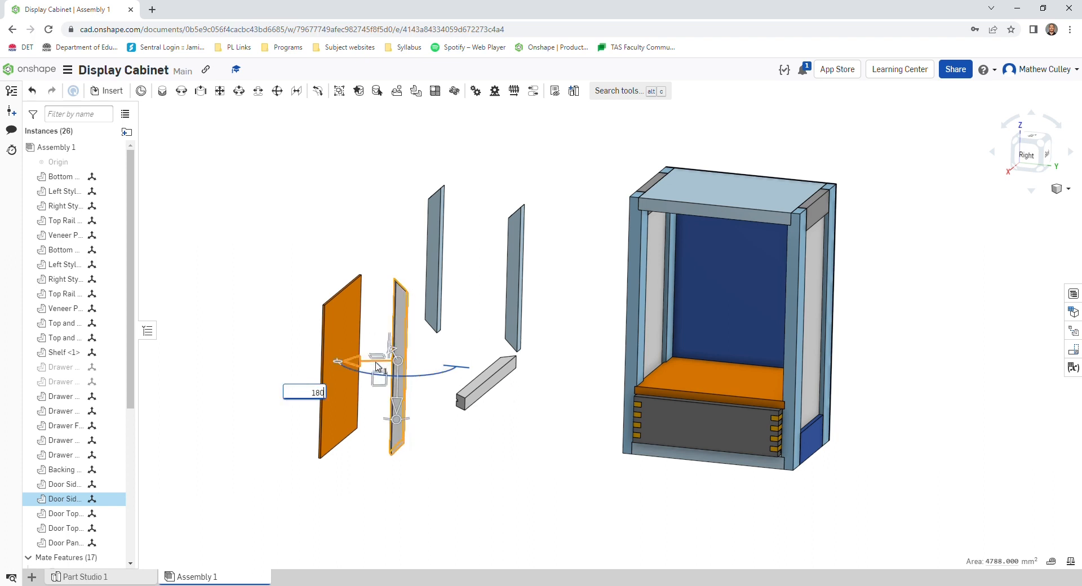
key("Return")
left_click(510, 445)
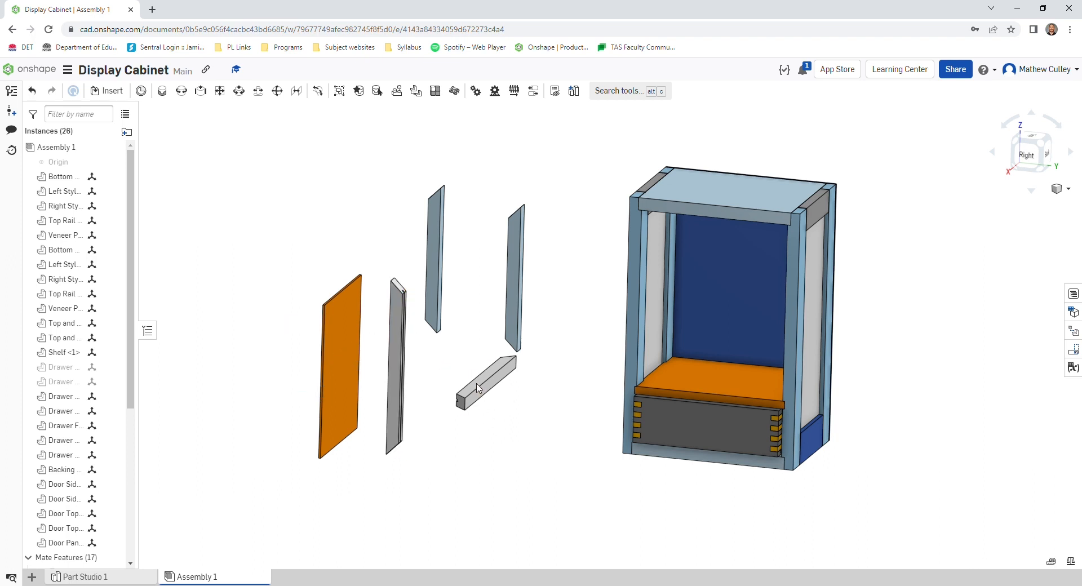
Rotate the remaining Door Side 90 degrees so it stands upright.
left_click(478, 387)
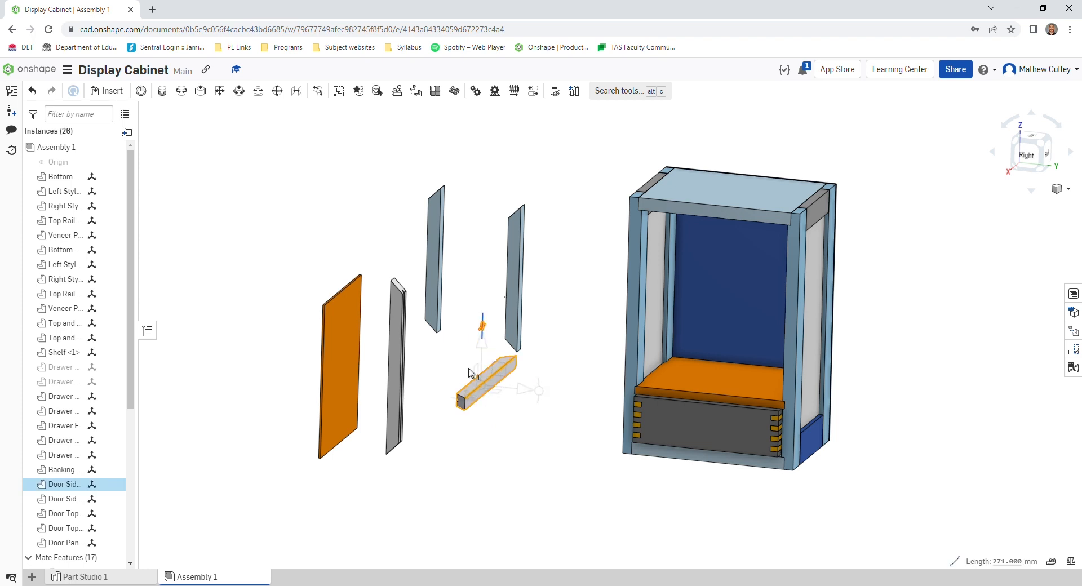
left_click(469, 373)
key("Return")
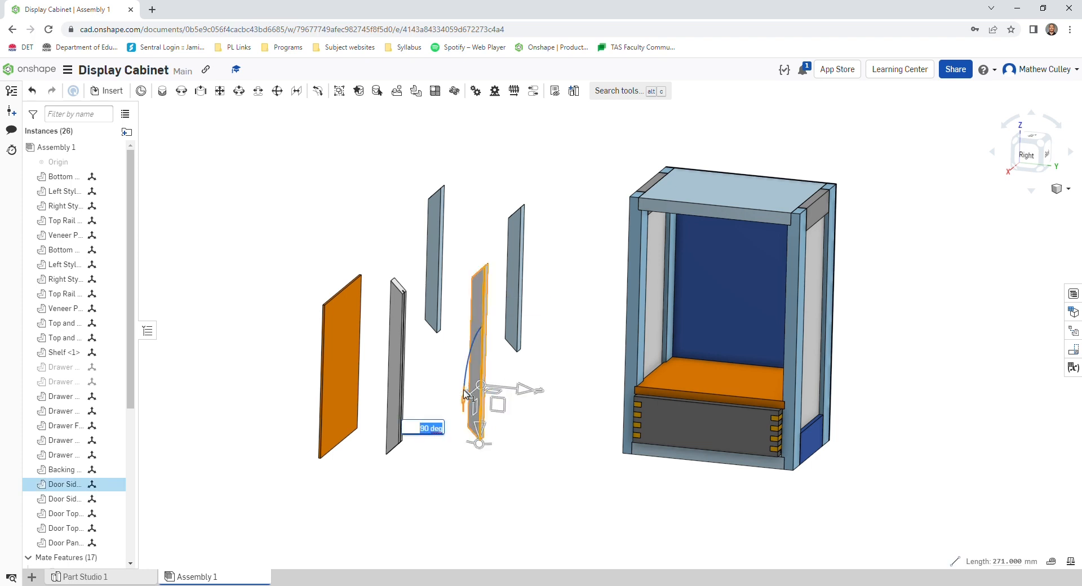
left_click(443, 487)
Rotate the Door Top and Bottom piece farther from the cabinet 90 degrees into a horizontal position.
left_click(431, 236)
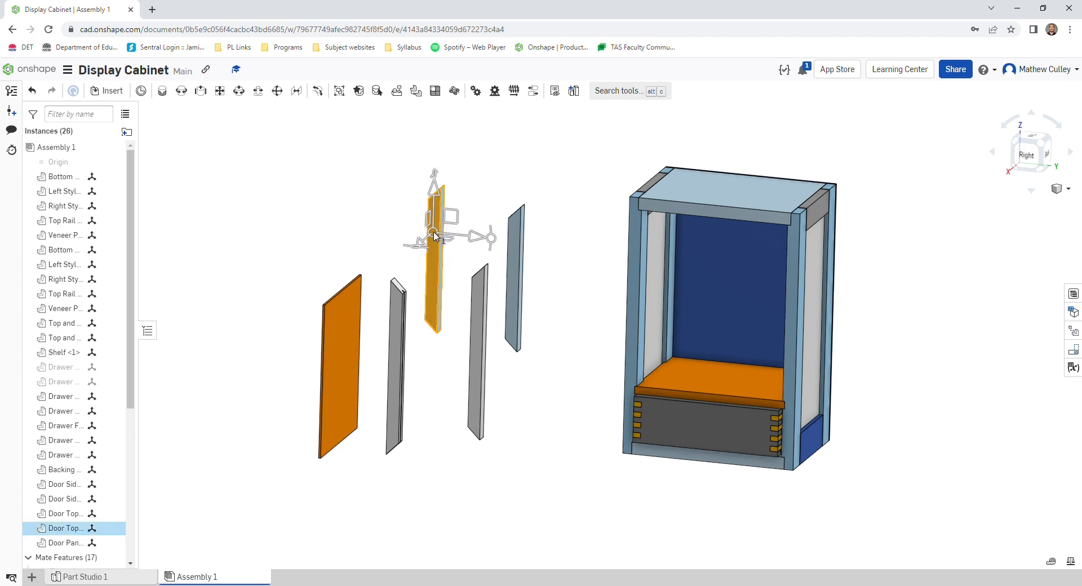
left_click_drag(477, 199, 440, 181)
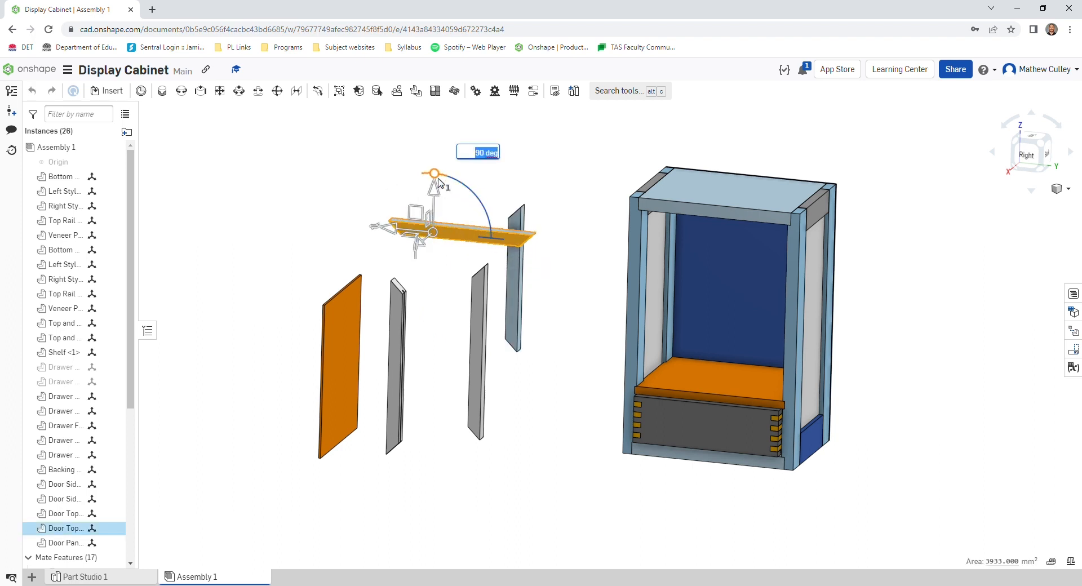
left_click(563, 406)
Rotate the Door Top and Bottom piece nearer the cabinet 90 degrees the opposite way into a horizontal position.
left_click(518, 314)
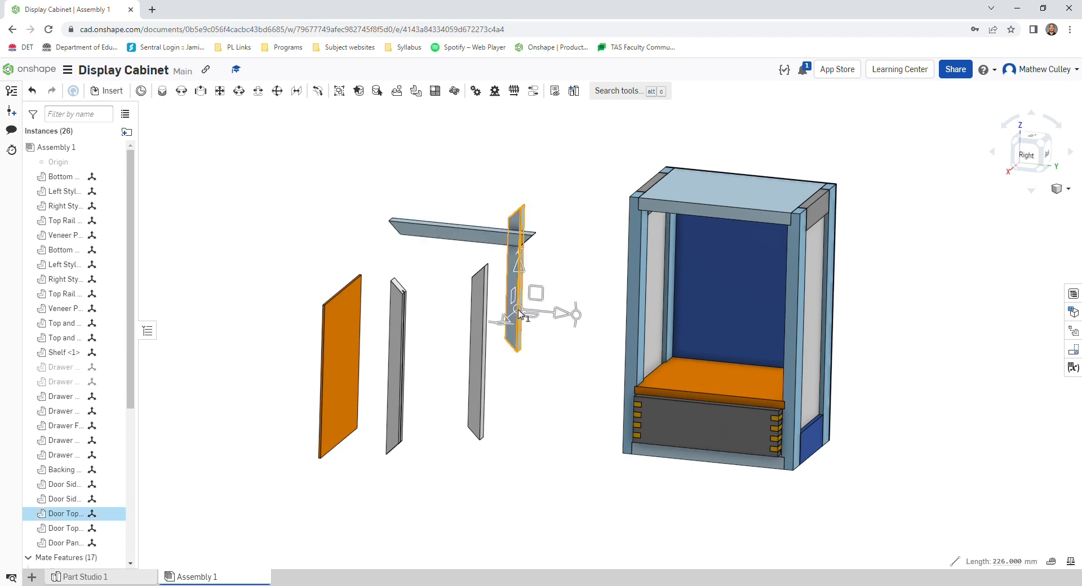
left_click_drag(563, 331, 507, 354)
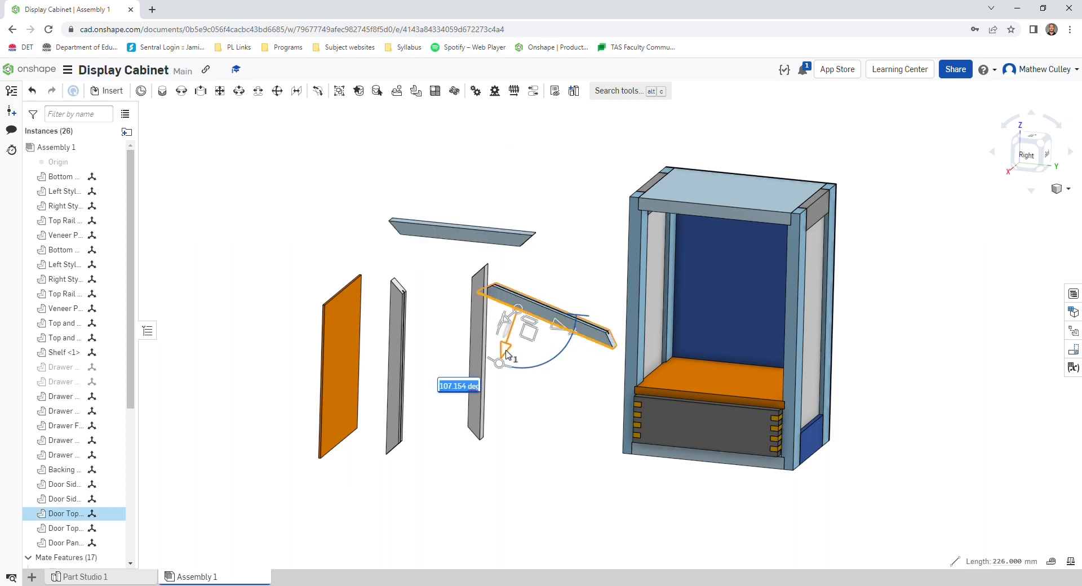
type("90")
key("Return")
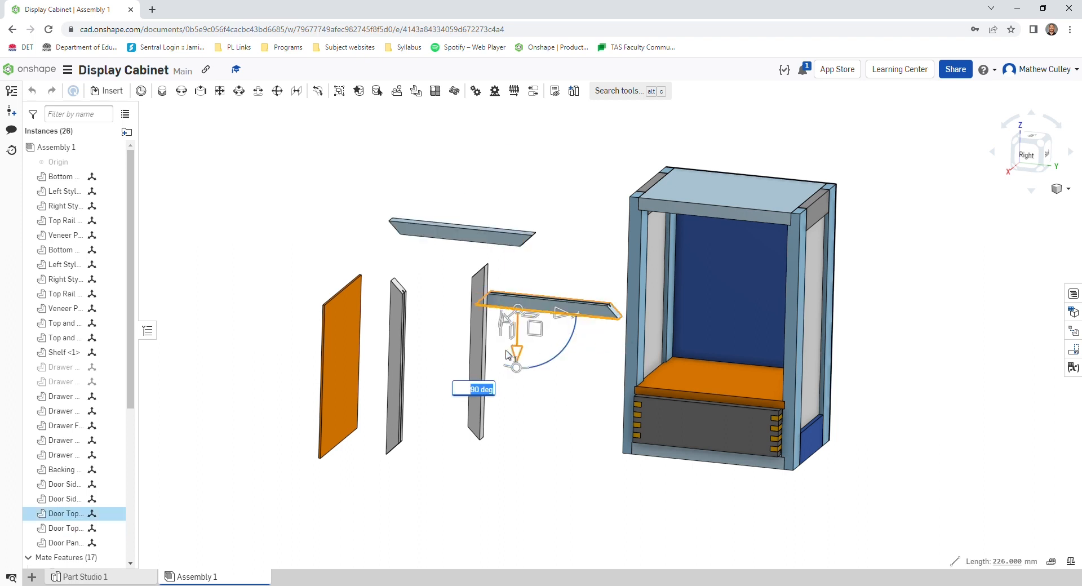
Rotate the Door Panel 90 degrees about its vertical axis and move it clear of the door frame pieces.
left_click(343, 355)
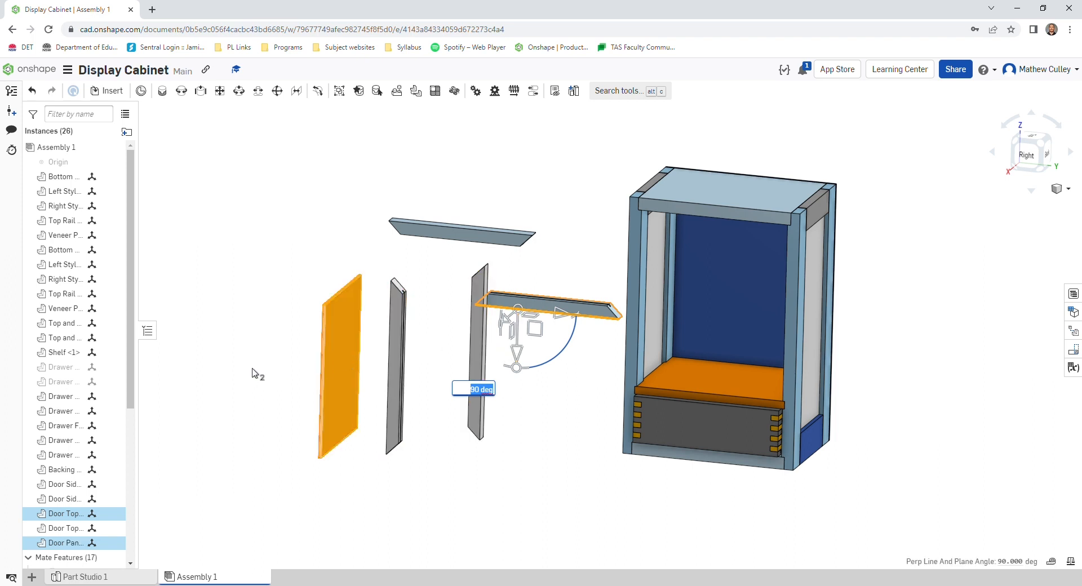
left_click(252, 370)
left_click(343, 371)
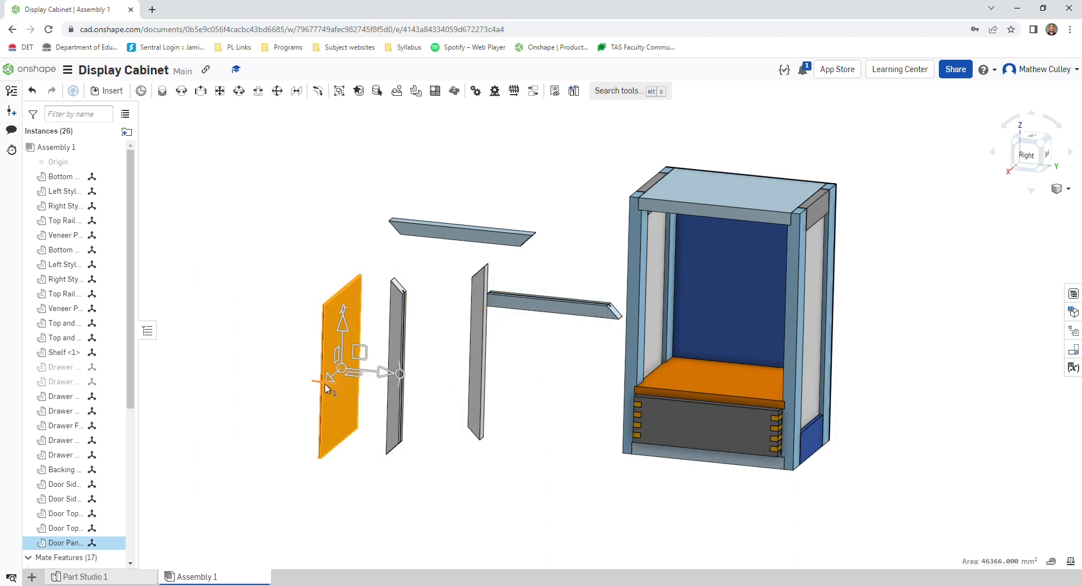
left_click(325, 385)
key("Return")
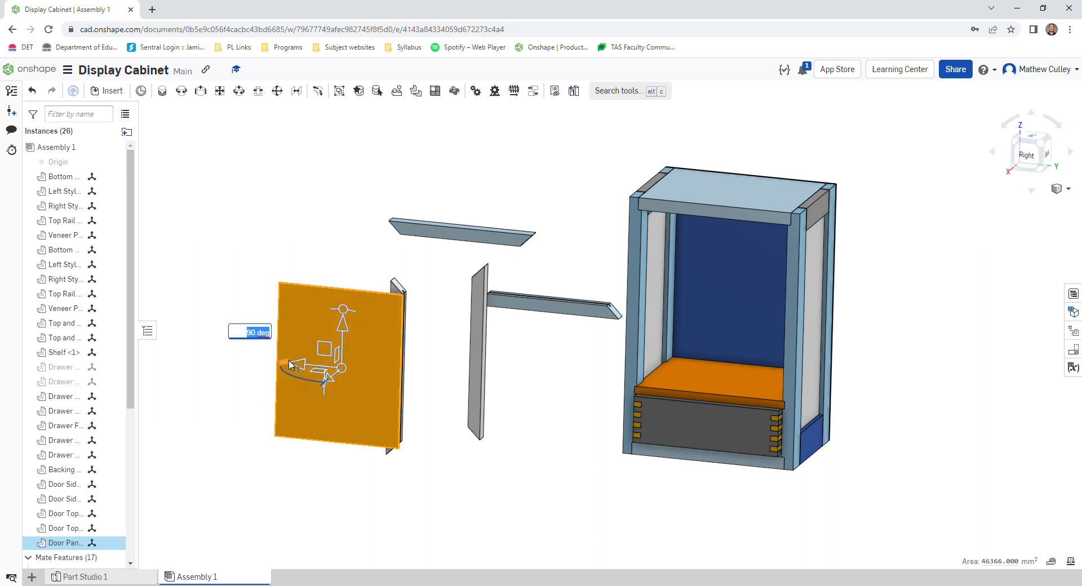
left_click(275, 232)
left_click_drag(316, 323, 249, 246)
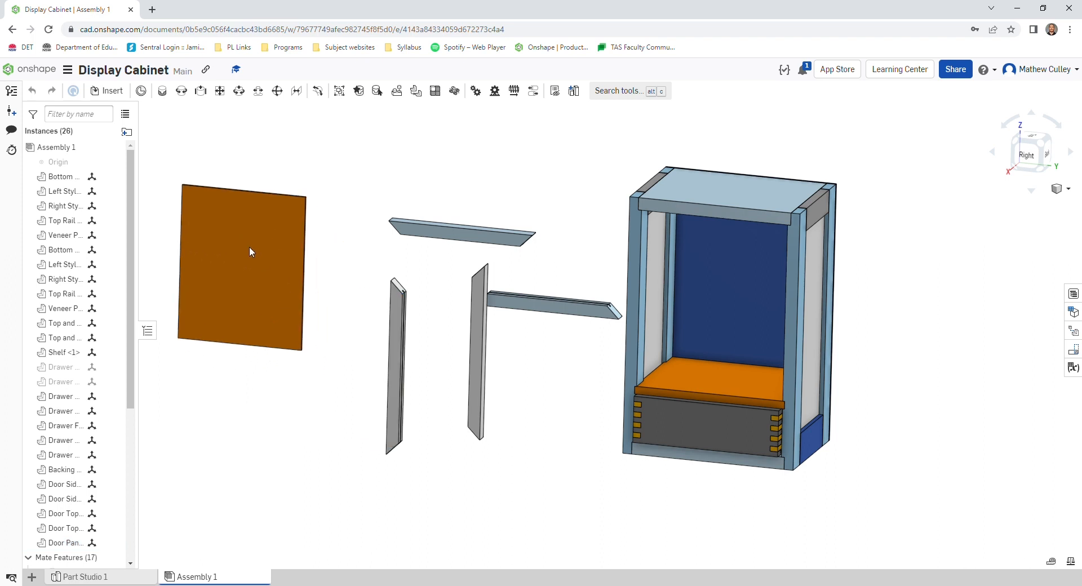
Arrange the two Door Top and Bottom pieces and the Door Side nearer the cabinet into a loose rectangular door frame.
scroll(389, 265, "up", 3)
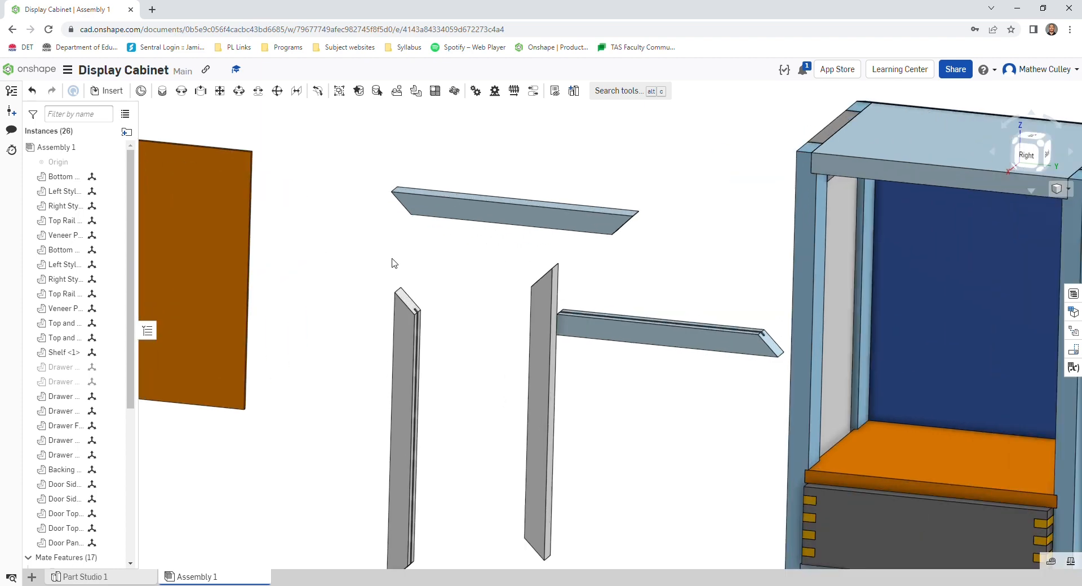
scroll(597, 333, "down", 3)
left_click_drag(623, 327, 524, 522)
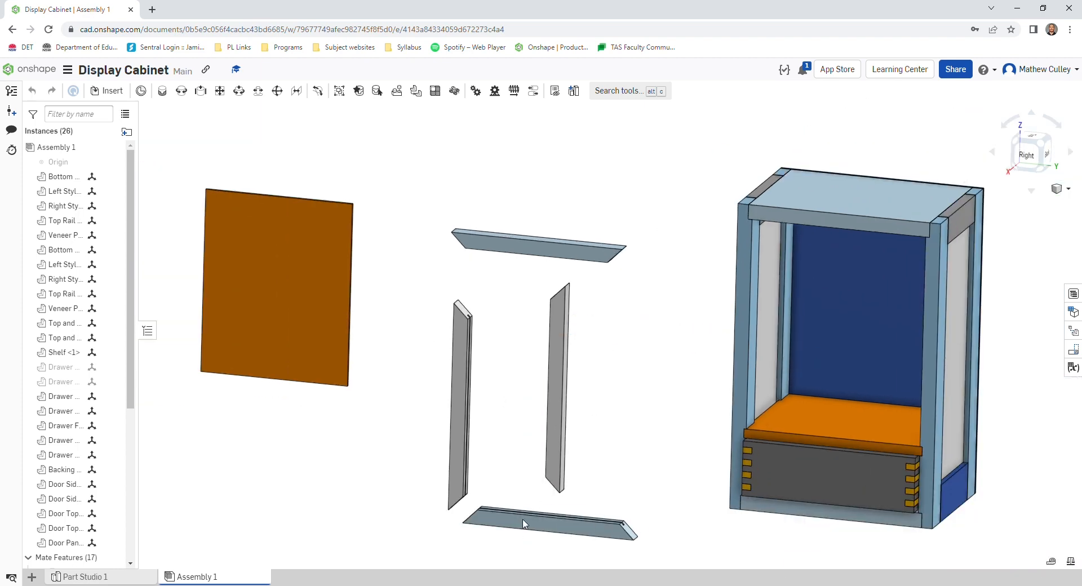
left_click_drag(553, 394, 620, 433)
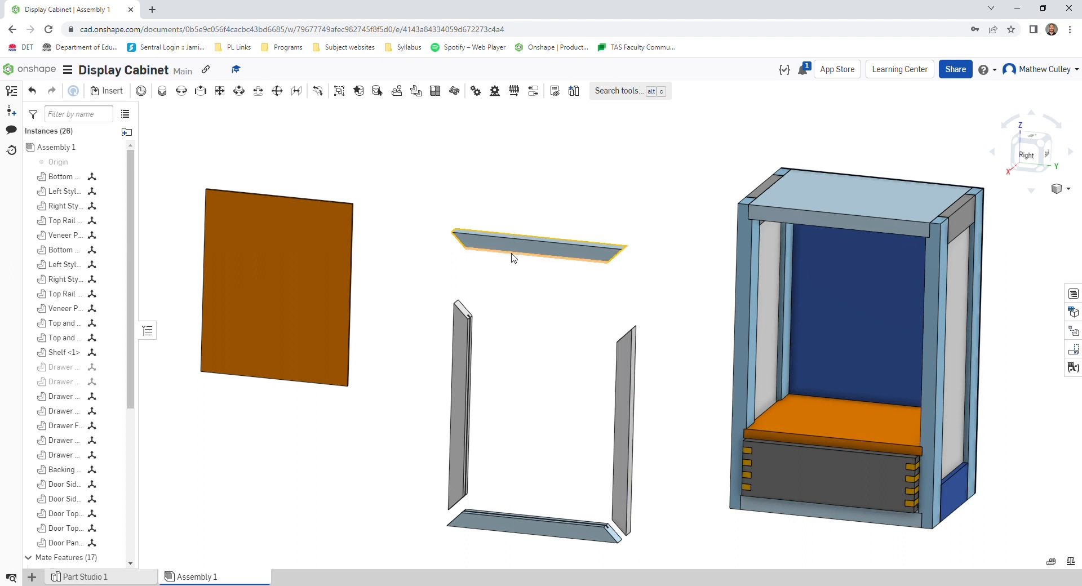
left_click_drag(523, 259, 527, 294)
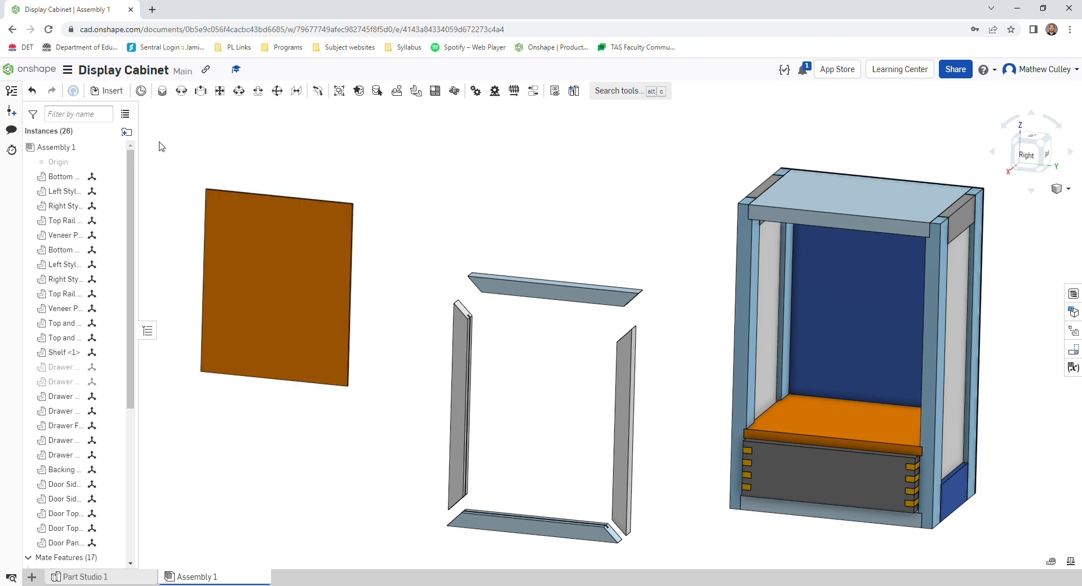
Fasten the Door Side nearest the Door Panel to the upper Door Top and Bottom piece at their outer mitred corners.
key("f")
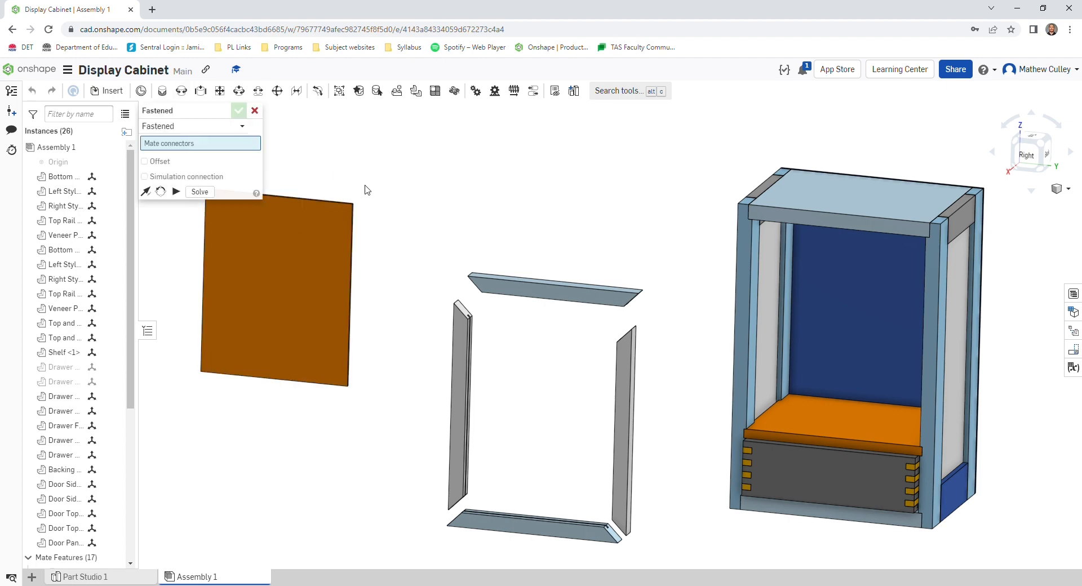
scroll(467, 282, "up", 5)
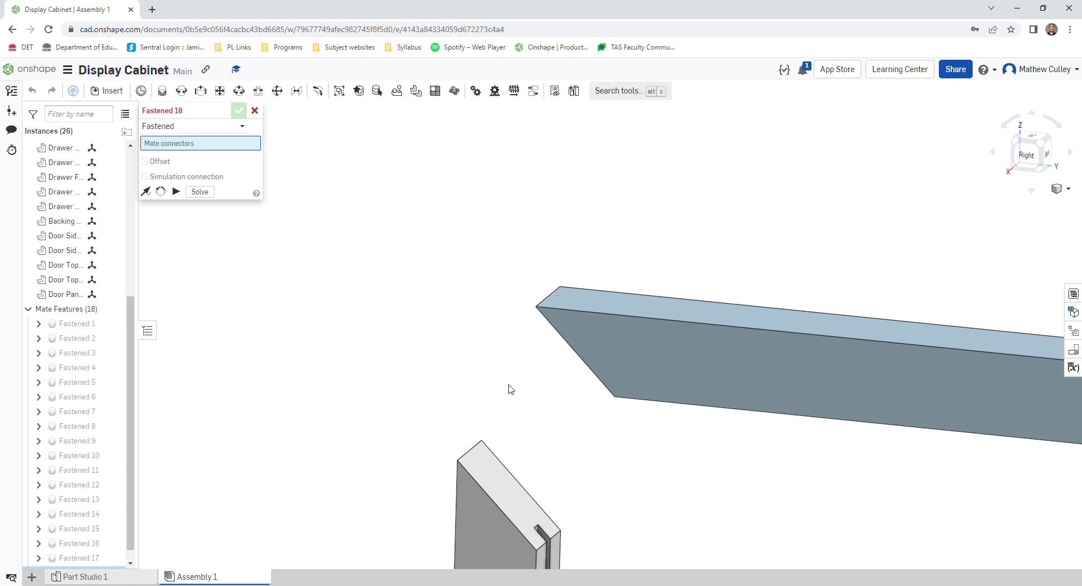
scroll(460, 465, "up", 3)
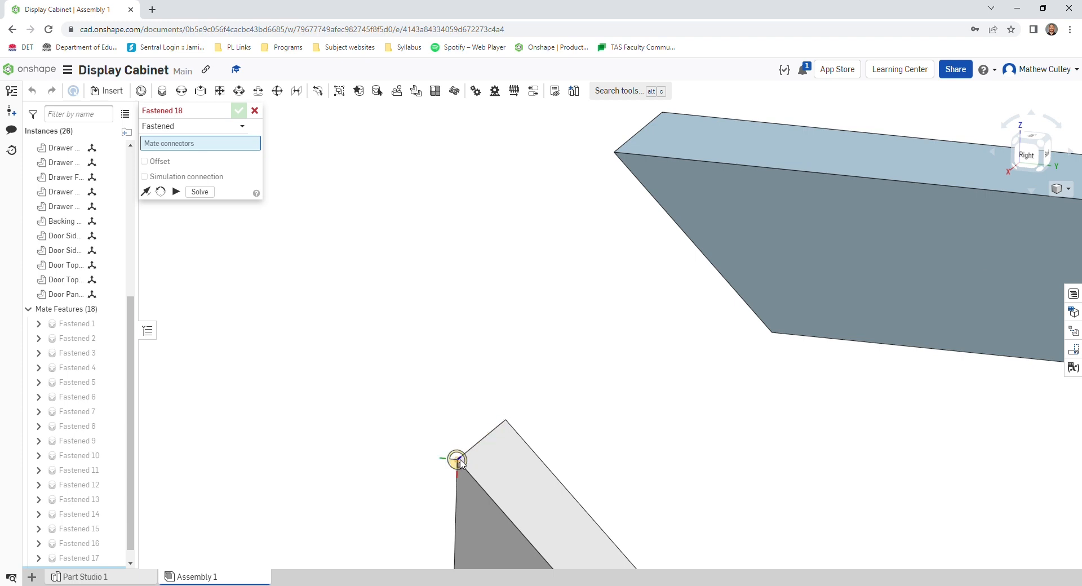
right_click_drag(460, 460, 519, 542)
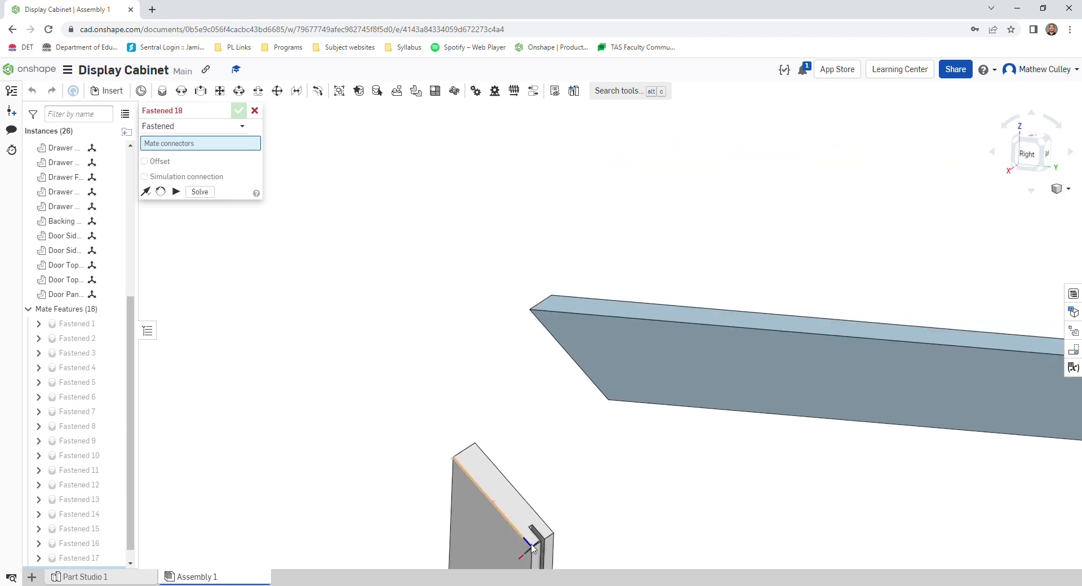
right_click_drag(529, 522, 488, 516)
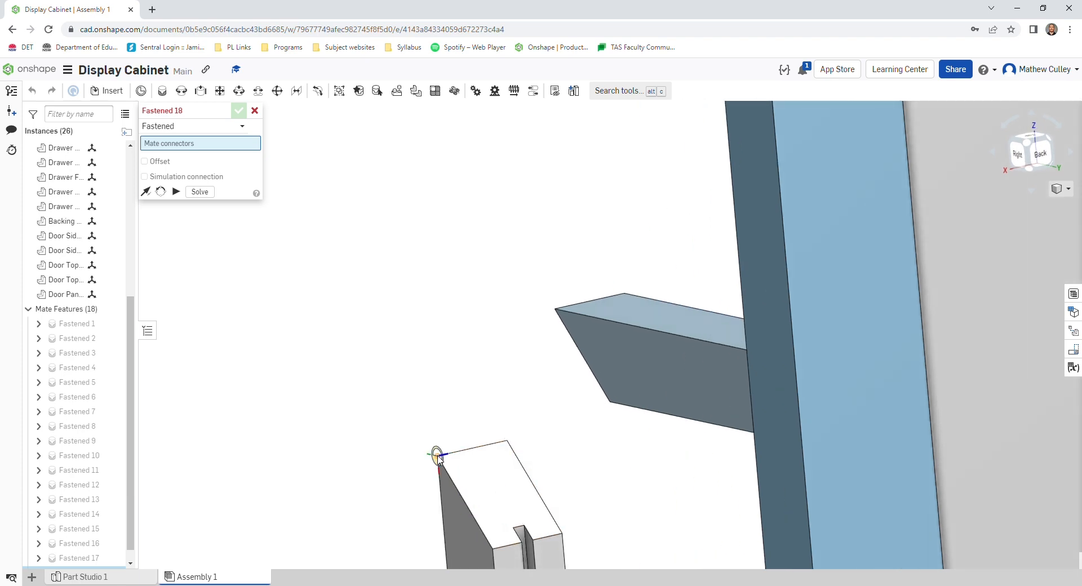
left_click(438, 457)
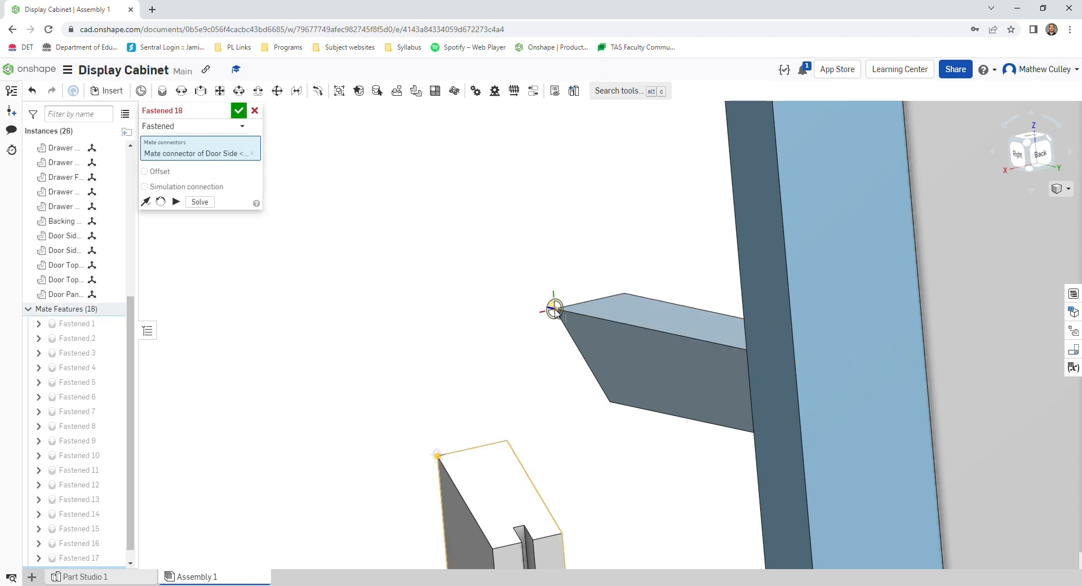
scroll(557, 312, "up", 5)
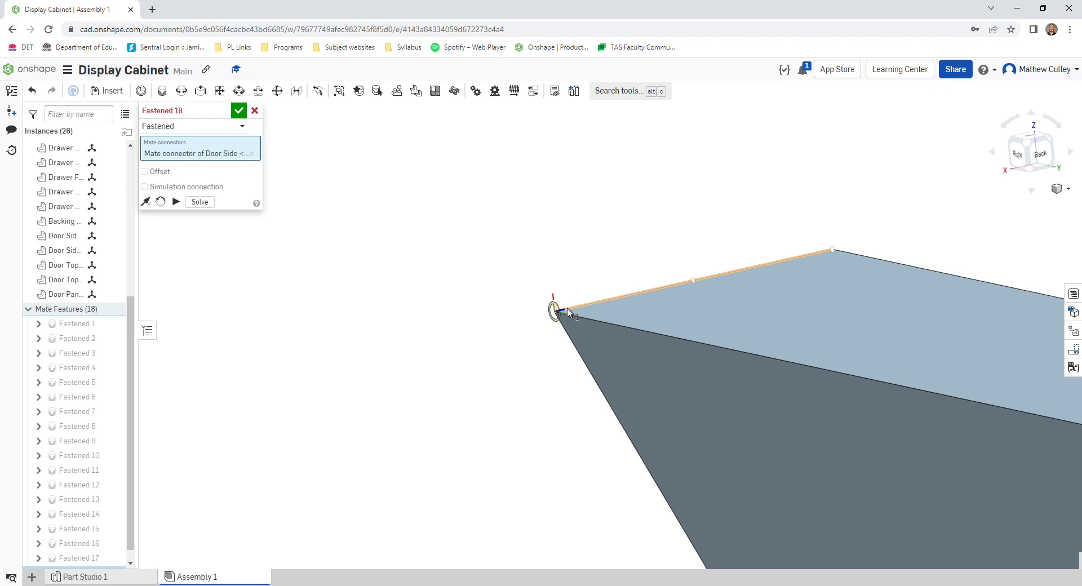
left_click(568, 310)
scroll(476, 387, "down", 5)
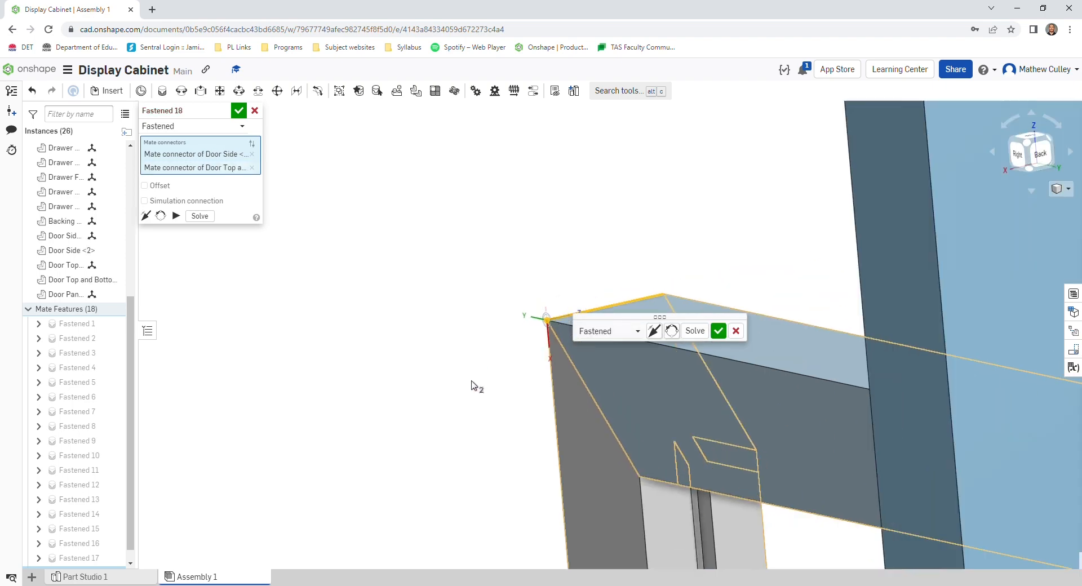
scroll(473, 389, "down", 3)
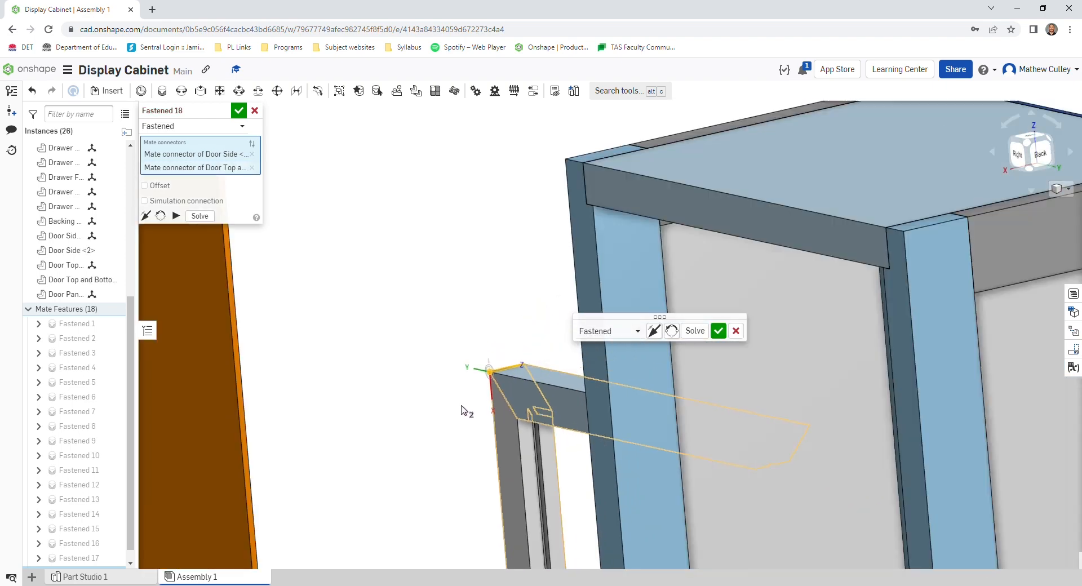
left_click(719, 332)
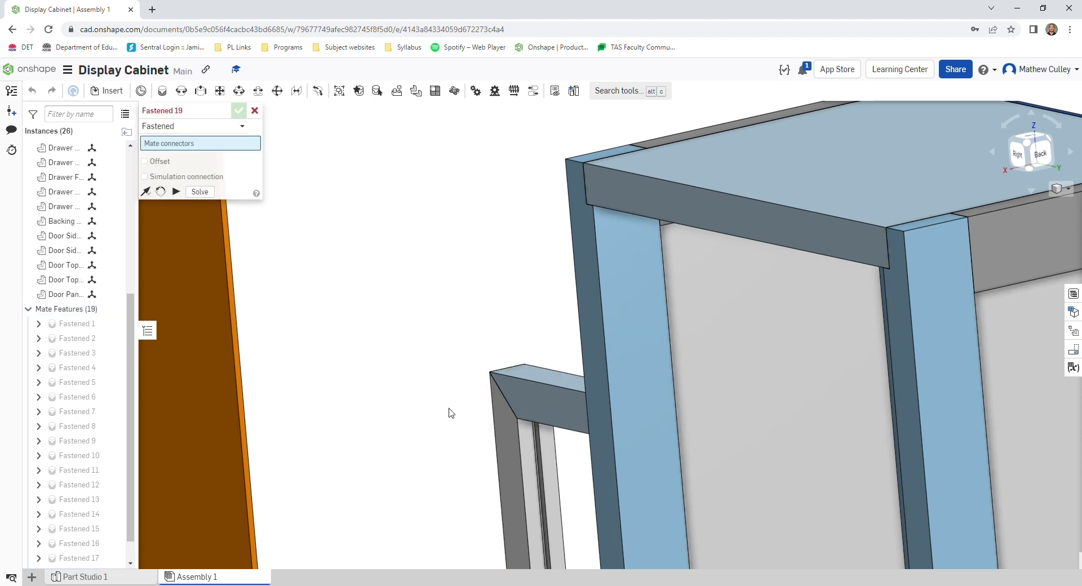
Fasten the Door Side nearer the cabinet to the other end of the upper frame piece at their outer mitred corners.
scroll(428, 403, "down", 3)
scroll(427, 402, "down", 3)
right_click_drag(426, 402, 577, 466)
scroll(864, 406, "down", 3)
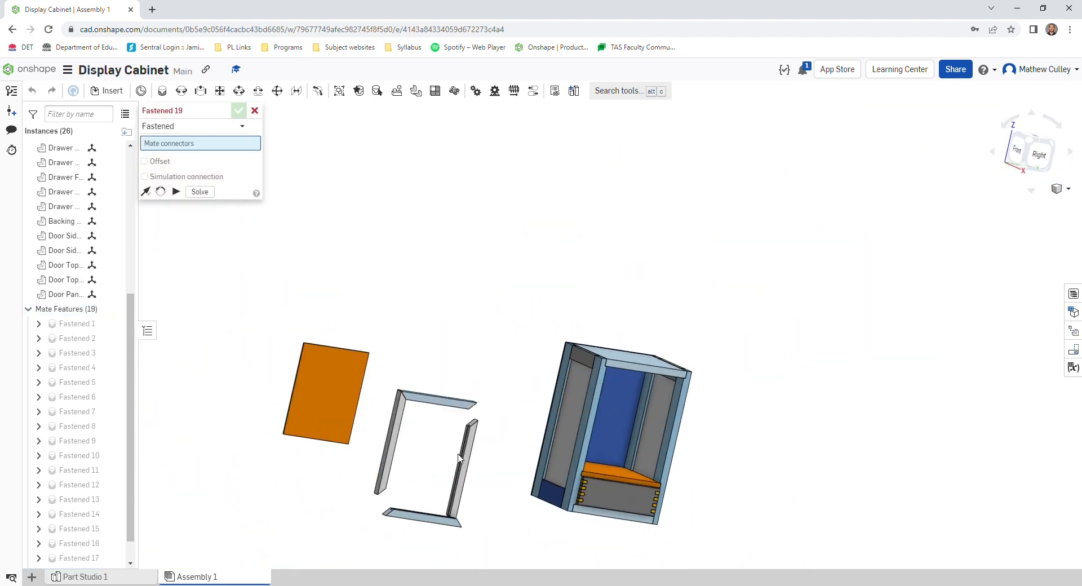
scroll(471, 431, "up", 5)
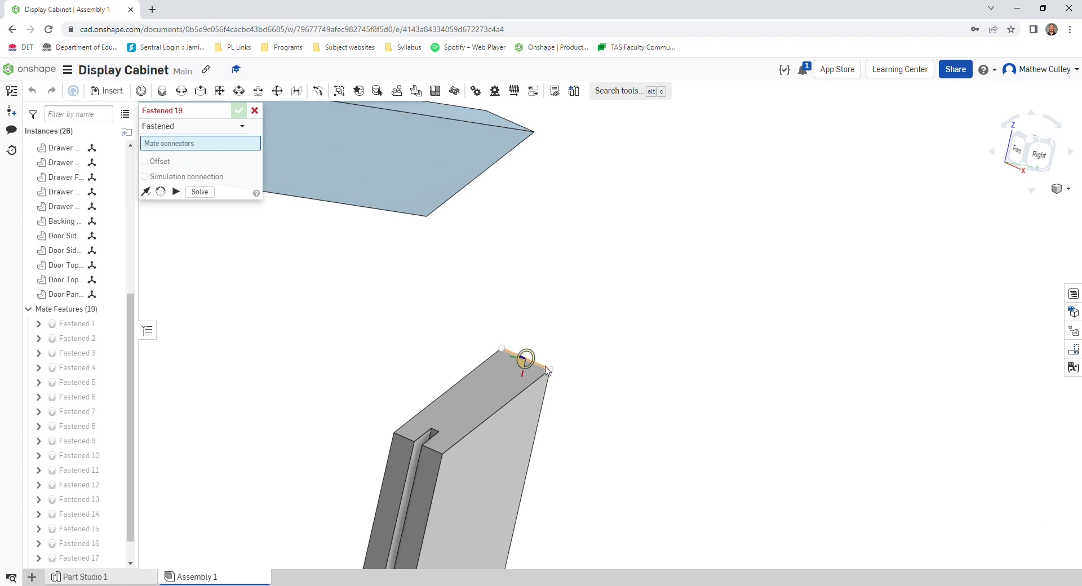
scroll(550, 371, "up", 3)
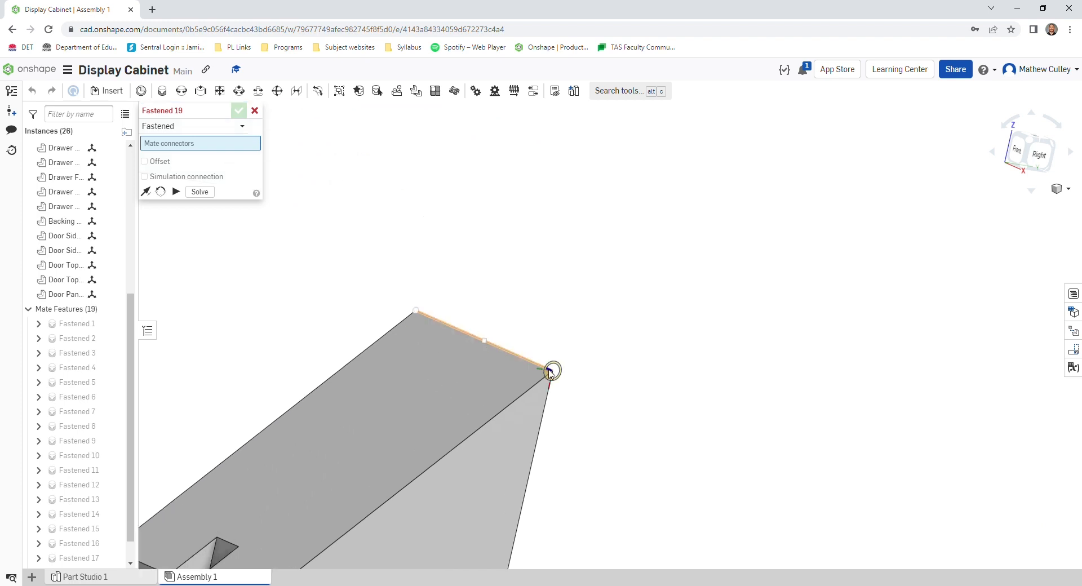
left_click(550, 372)
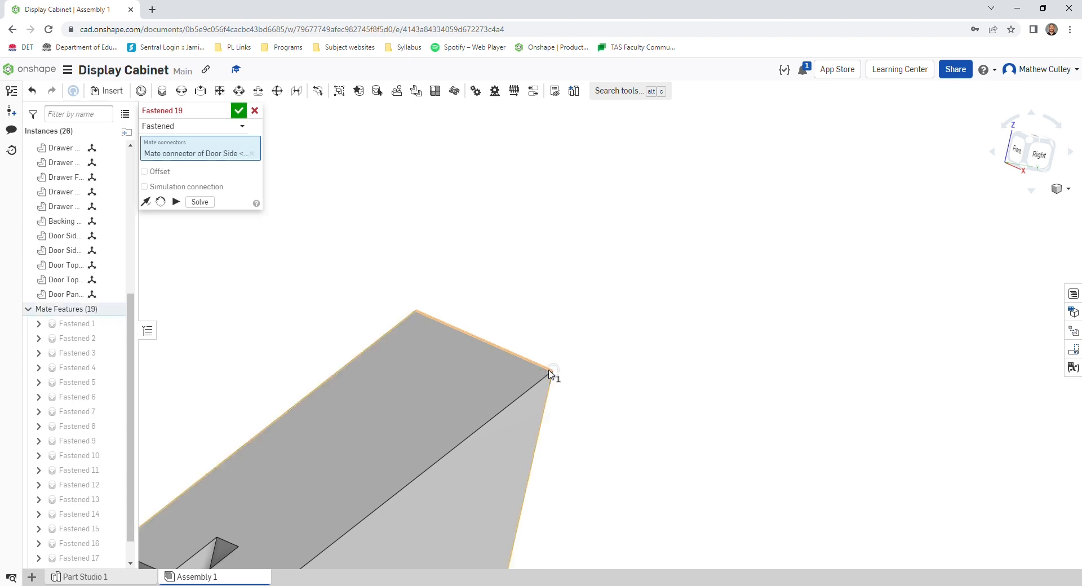
scroll(549, 372, "down", 3)
right_click_drag(578, 241, 520, 252)
scroll(509, 207, "up", 3)
scroll(512, 207, "up", 2)
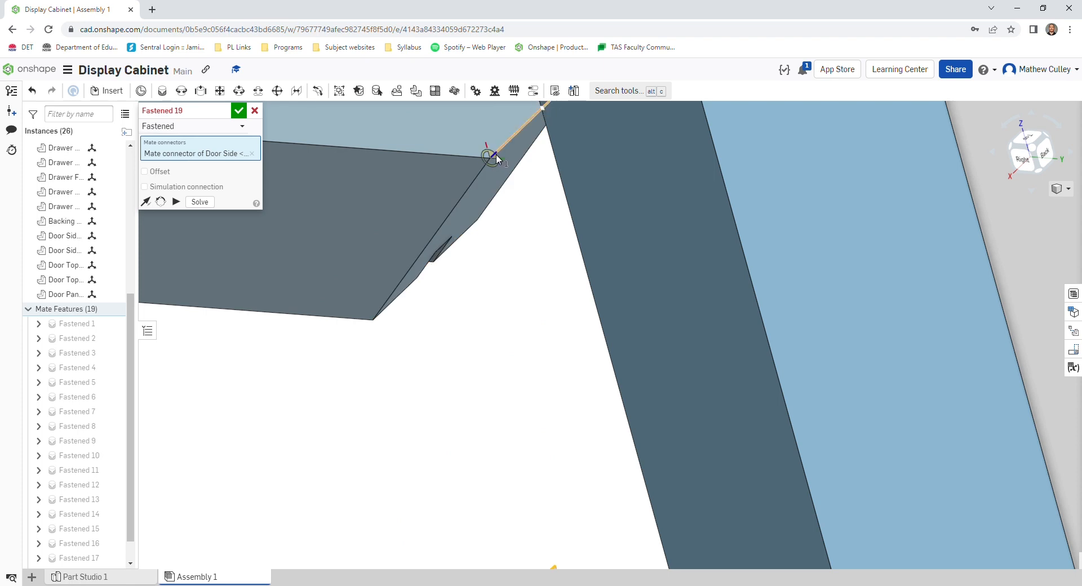
left_click(496, 154)
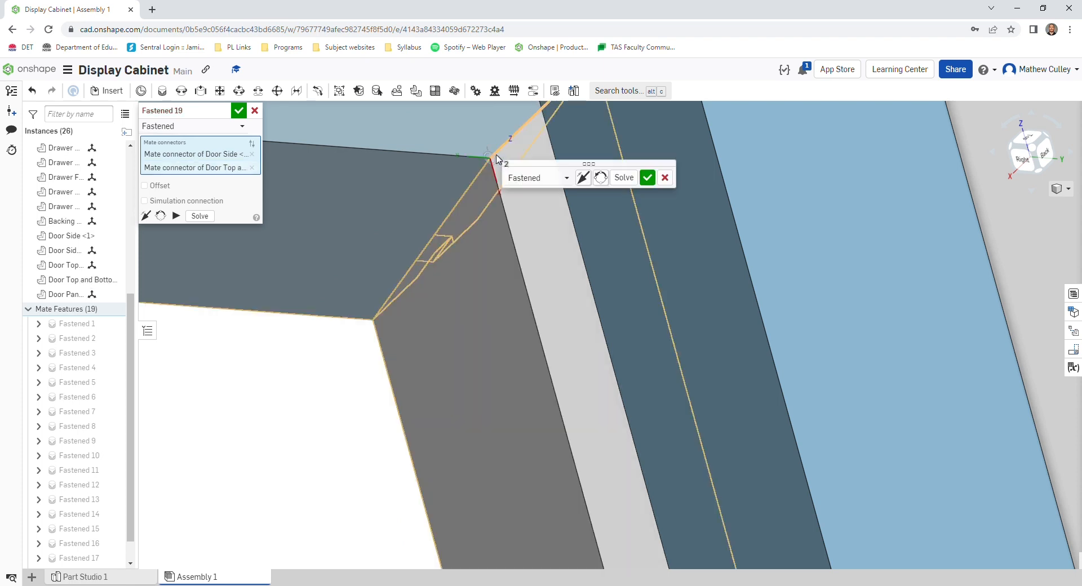
left_click(650, 179)
scroll(428, 323, "down", 5)
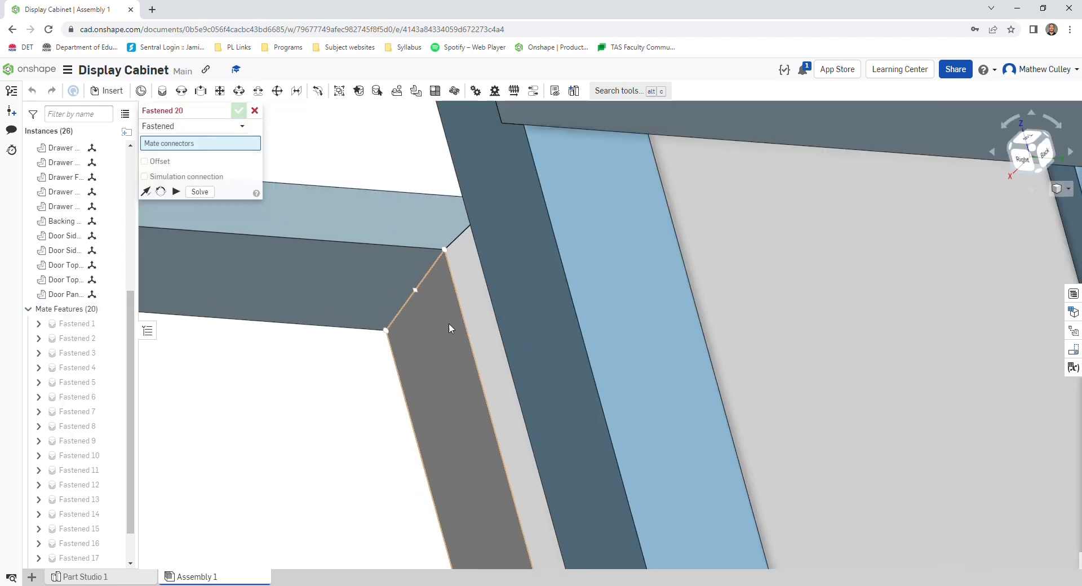
scroll(478, 326, "down", 5)
right_click_drag(478, 326, 421, 326)
right_click_drag(426, 328, 437, 378)
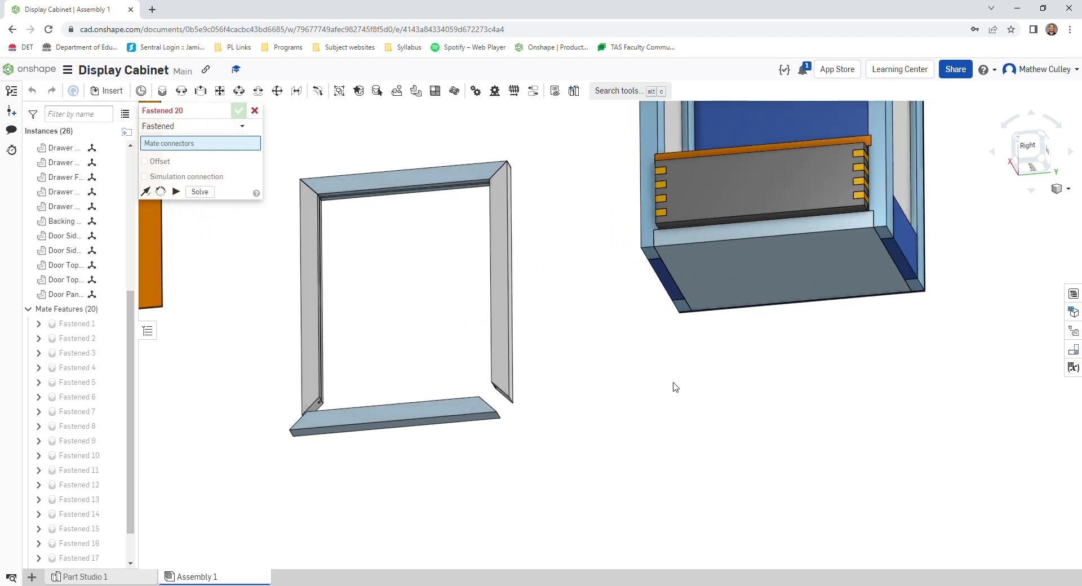
scroll(675, 387, "down", 5)
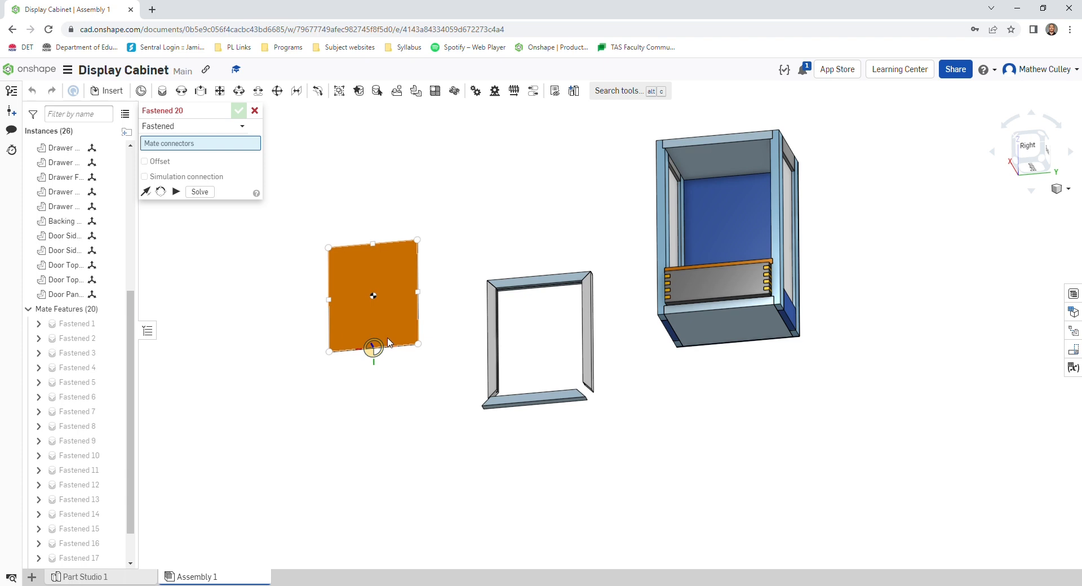
right_click_drag(516, 370, 518, 412)
scroll(573, 355, "up", 5)
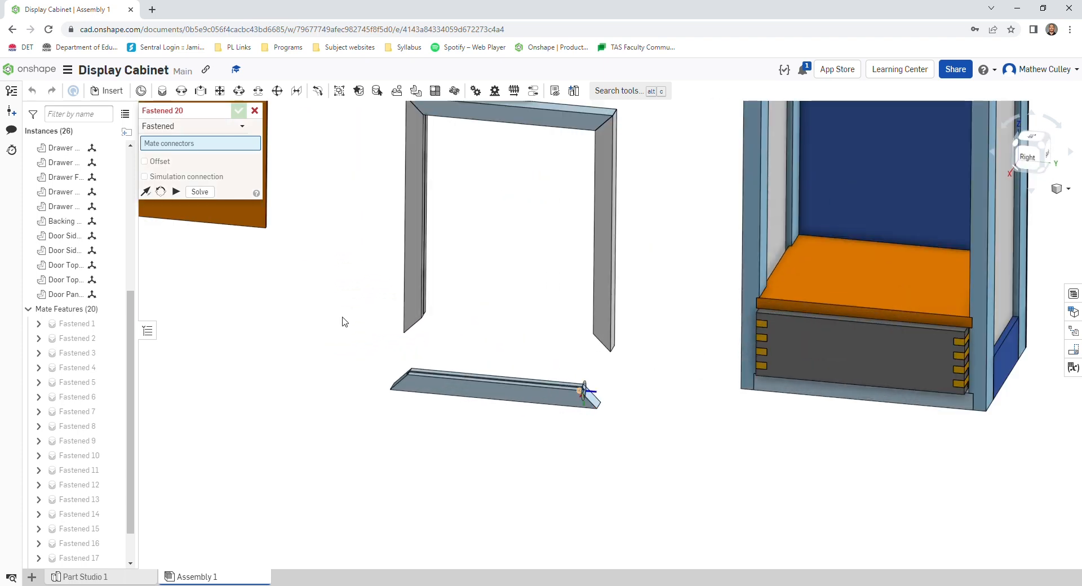
scroll(265, 234, "up", 5)
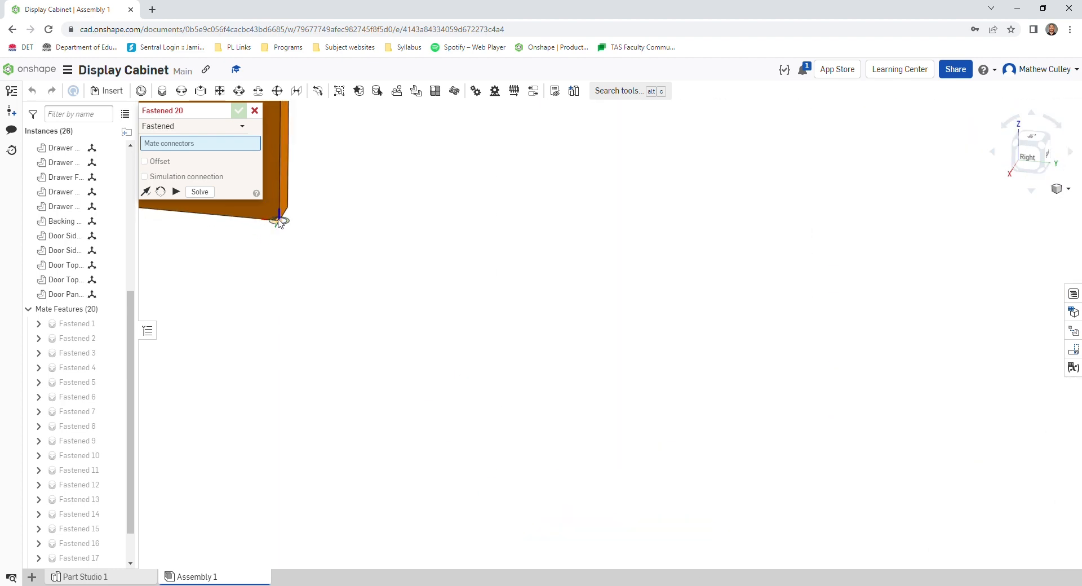
left_click(279, 221)
scroll(288, 369, "down", 6)
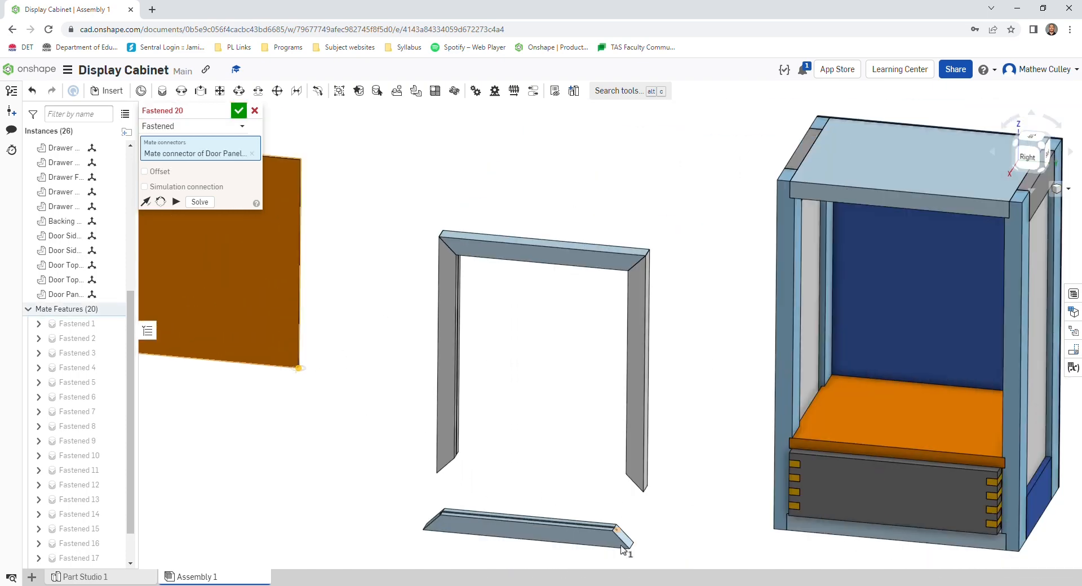
scroll(623, 550, "up", 6)
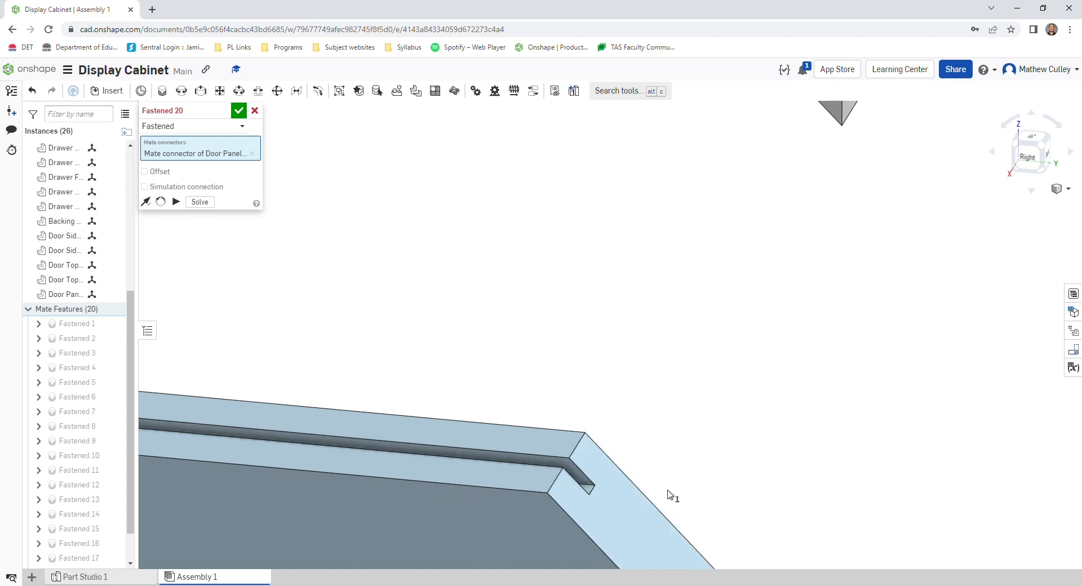
right_click_drag(667, 491, 614, 519)
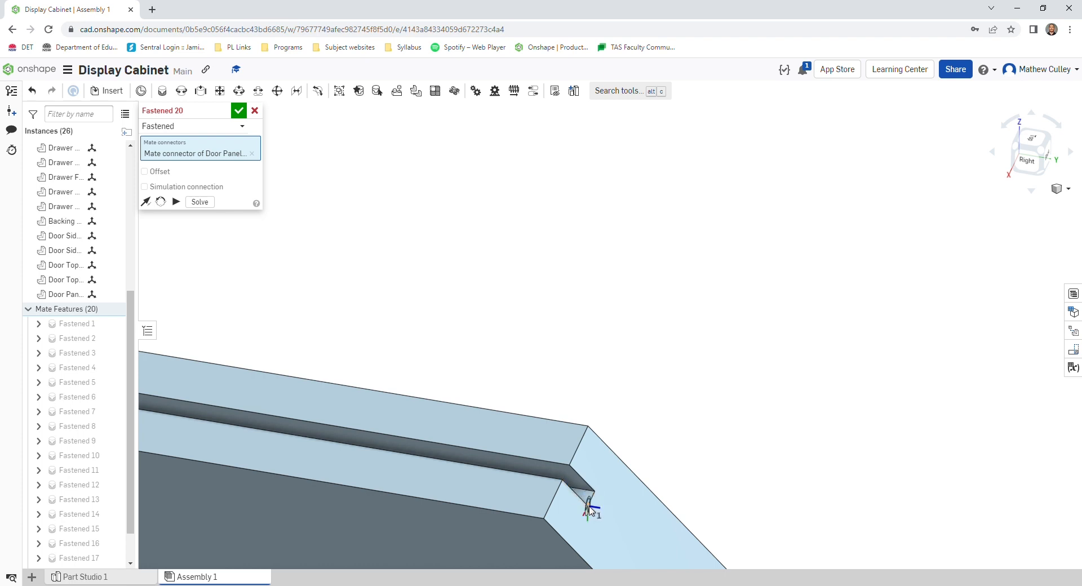
scroll(589, 510, "up", 5)
right_click_drag(589, 504, 577, 523)
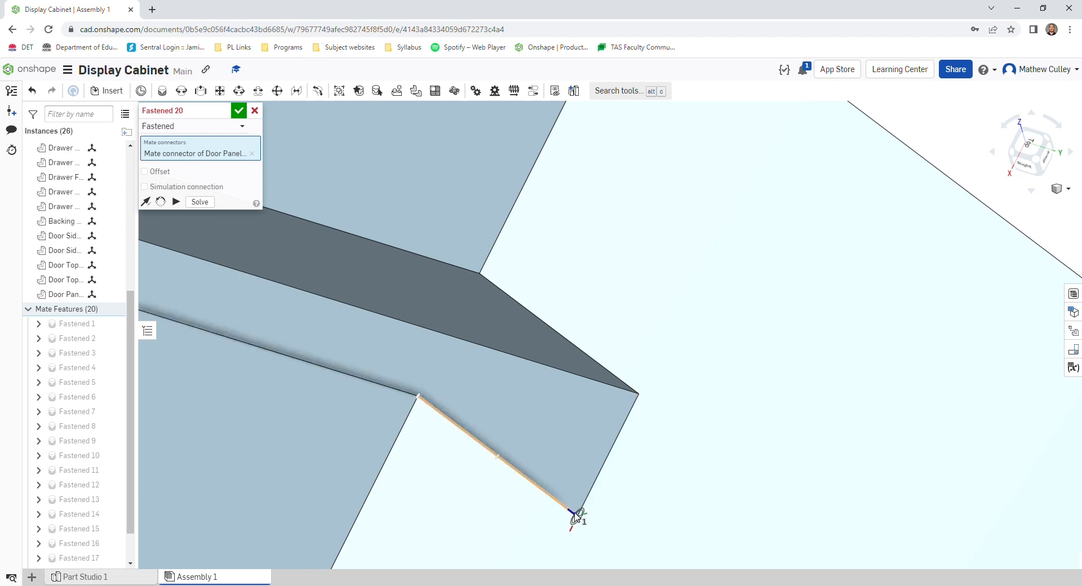
left_click(576, 515)
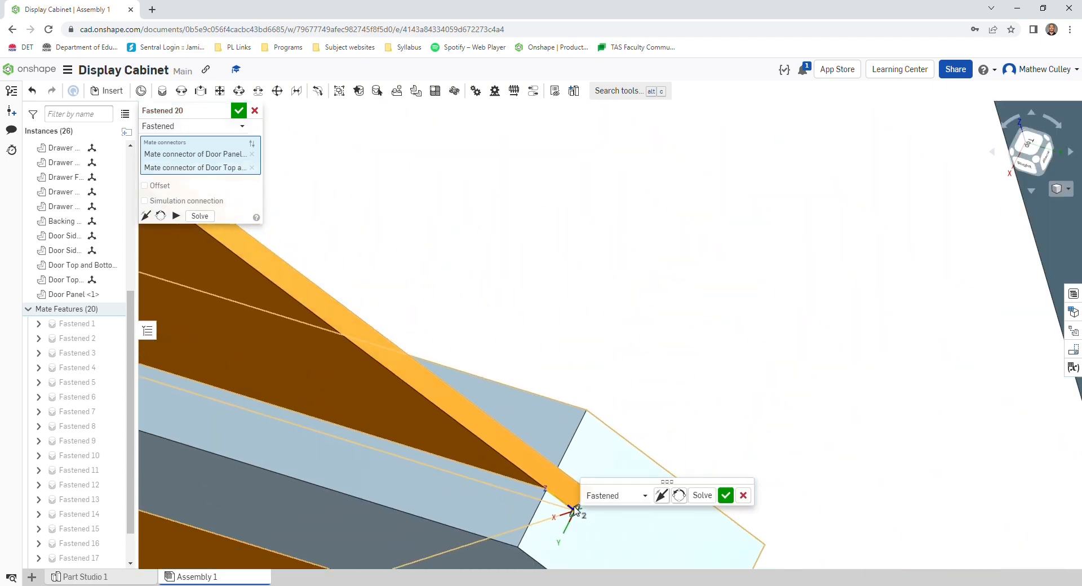
scroll(574, 510, "down", 5)
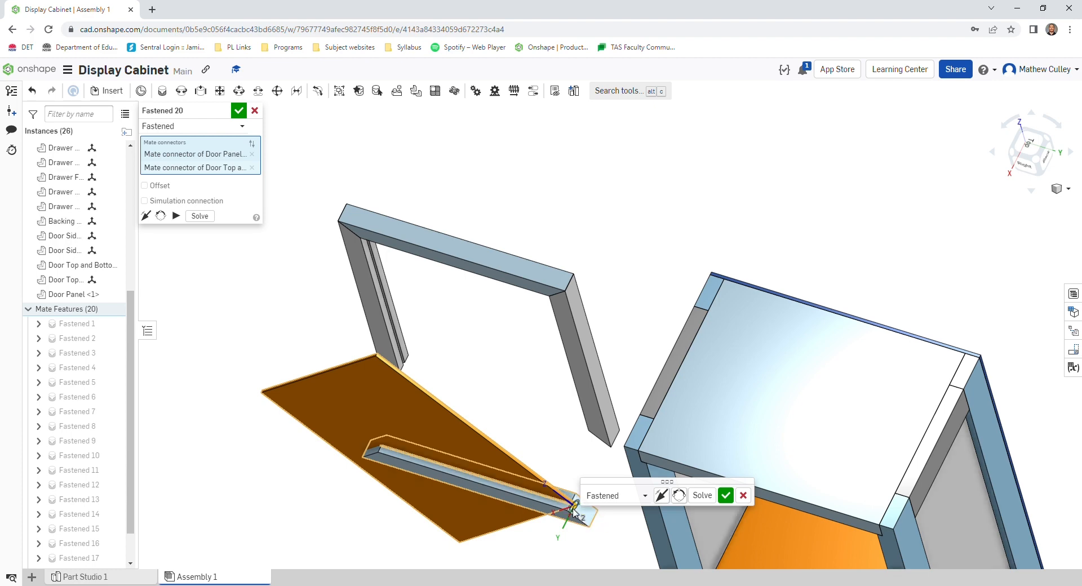
left_click(743, 496)
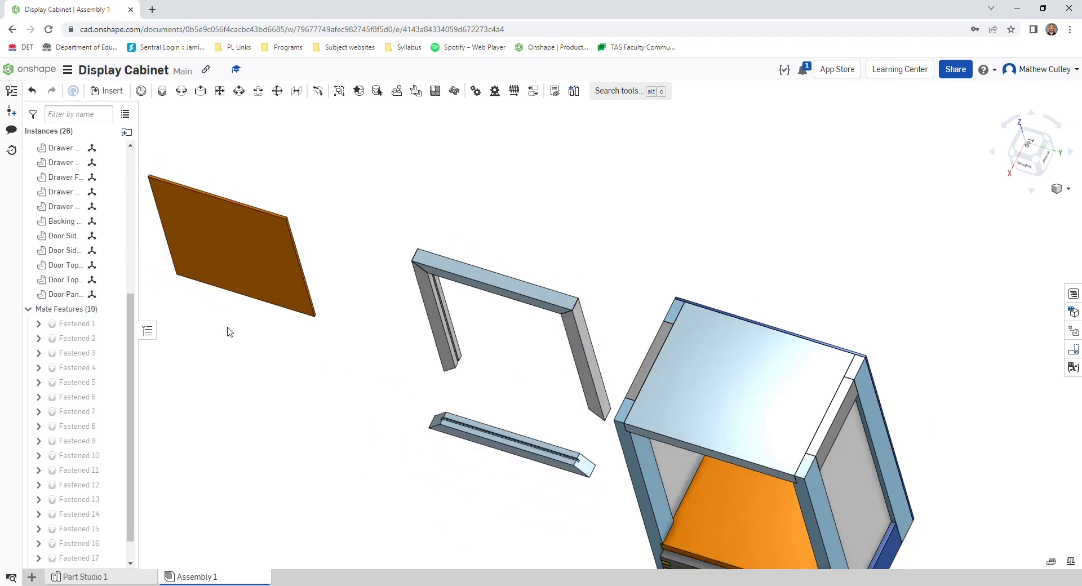
Mate the midpoint of the Door Panel's lower edge to the midpoint of the lower Door Top and Bottom piece's groove edge with a Fastened mate.
right_click_drag(379, 259, 407, 197)
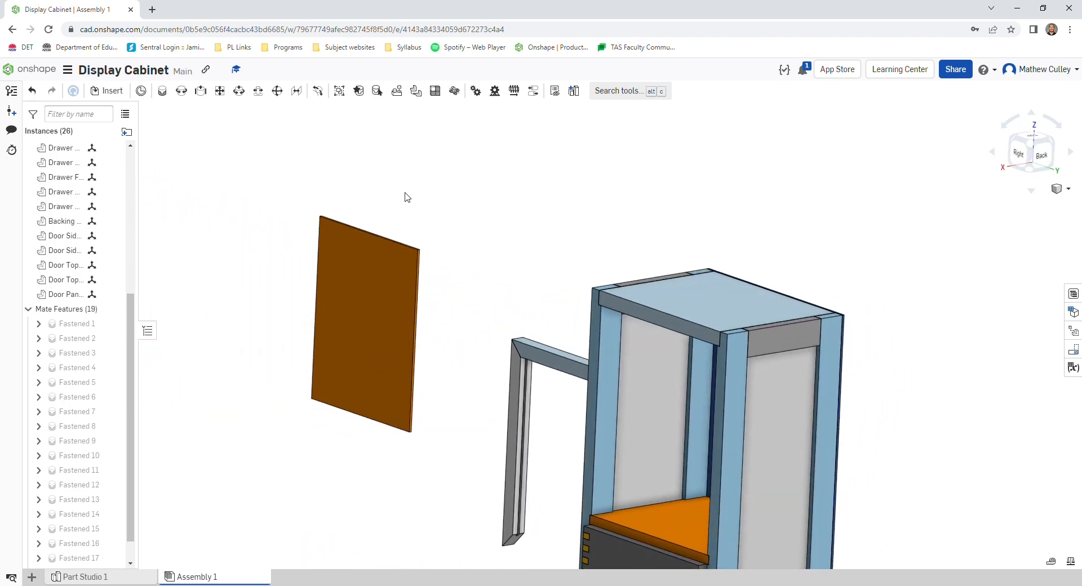
key("f")
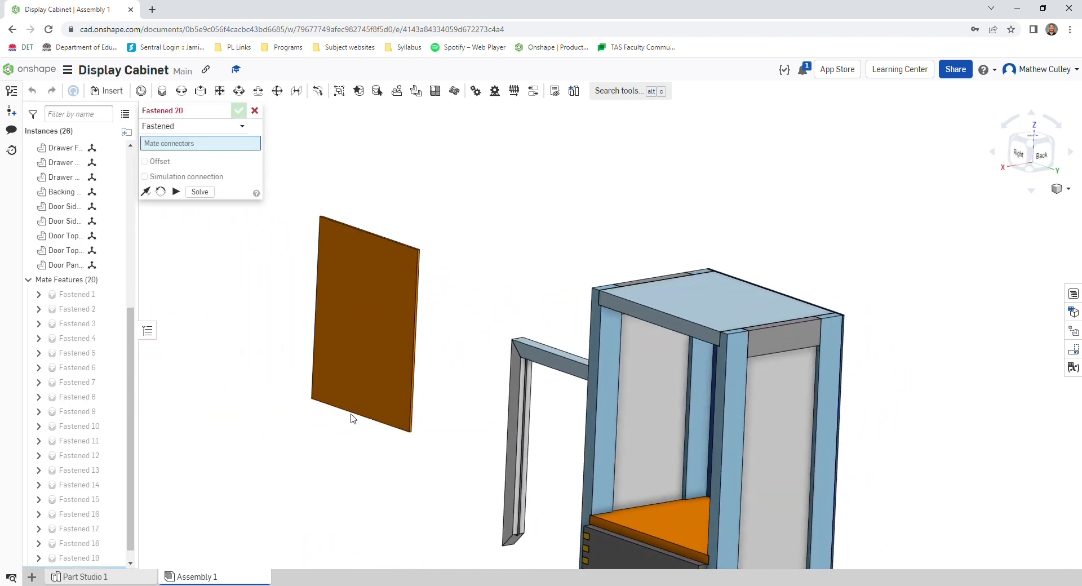
scroll(358, 420, "up", 10)
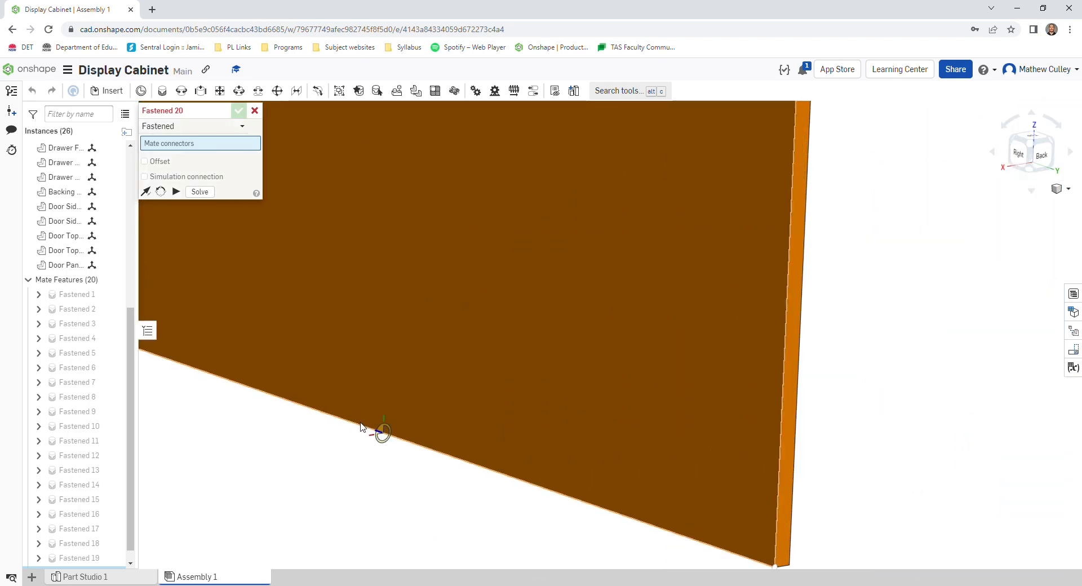
scroll(363, 430, "down", 5)
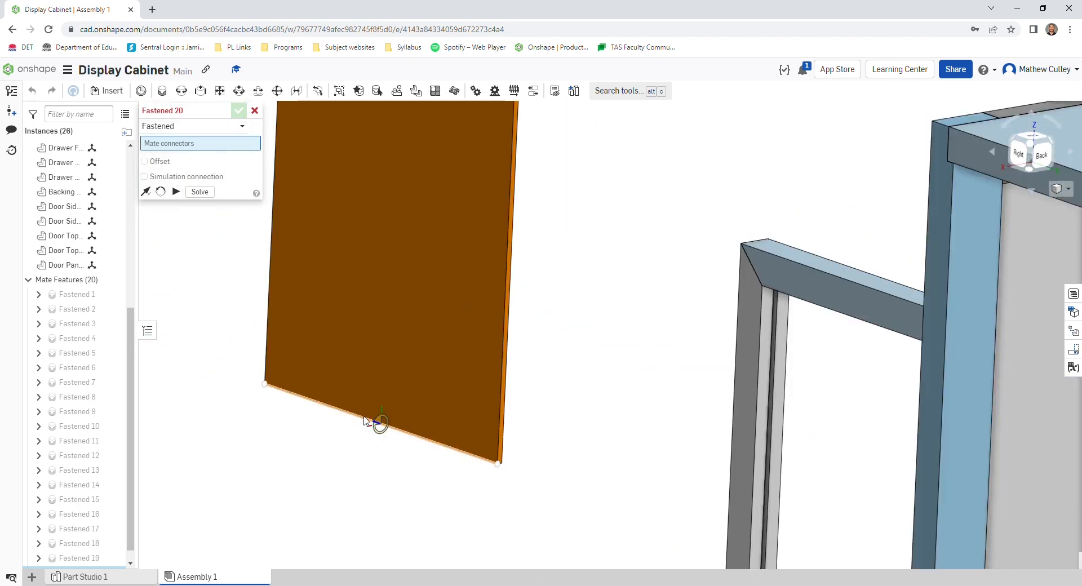
mouse_move(374, 419)
right_mouse_down()
mouse_move(361, 418)
mouse_move(380, 428)
right_mouse_up()
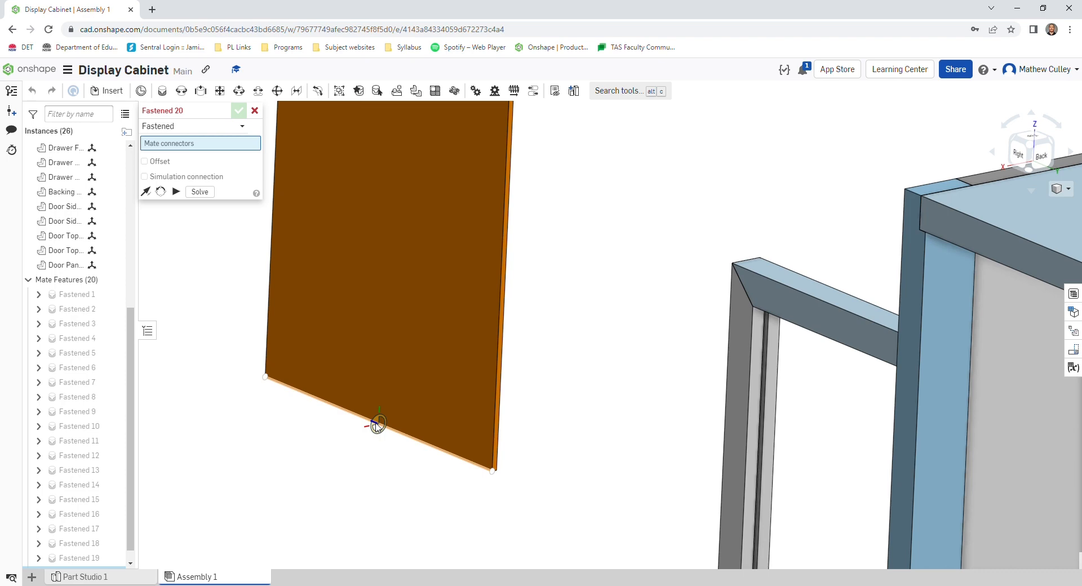
left_click(376, 426)
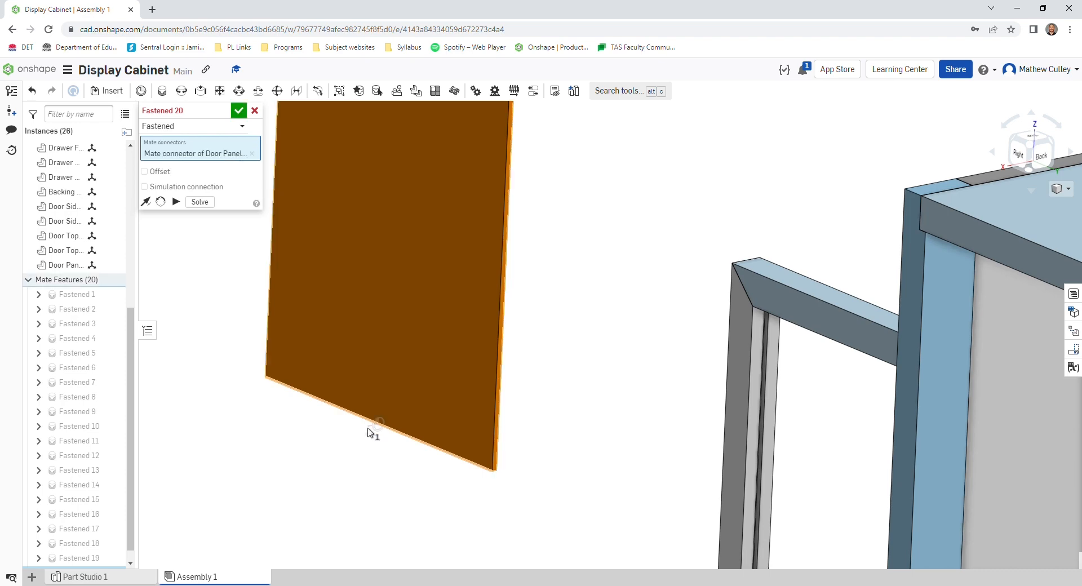
scroll(281, 482, "down", 5)
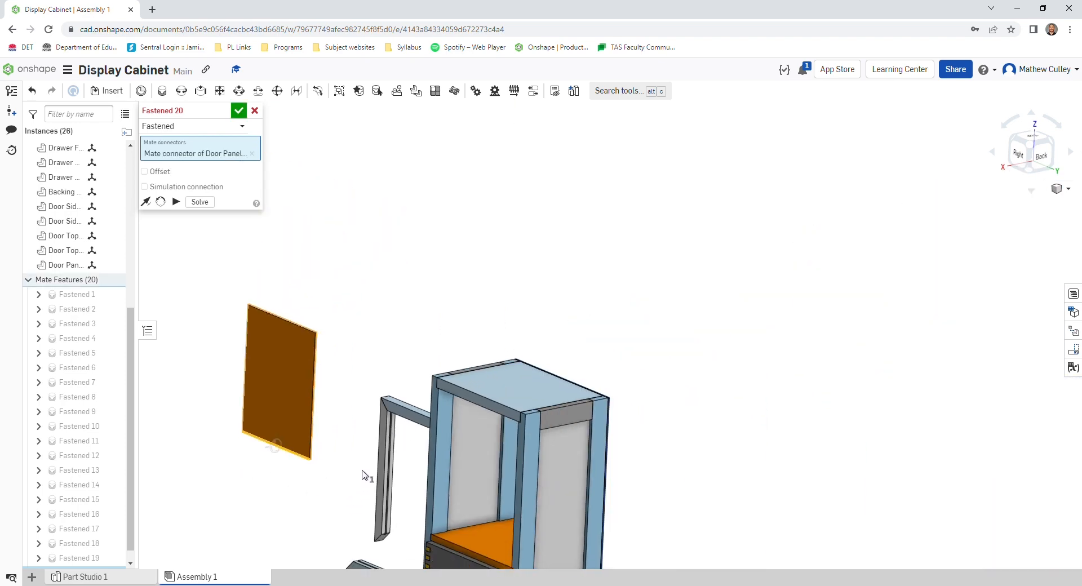
right_click_drag(363, 475, 393, 481)
scroll(309, 499, "up", 8)
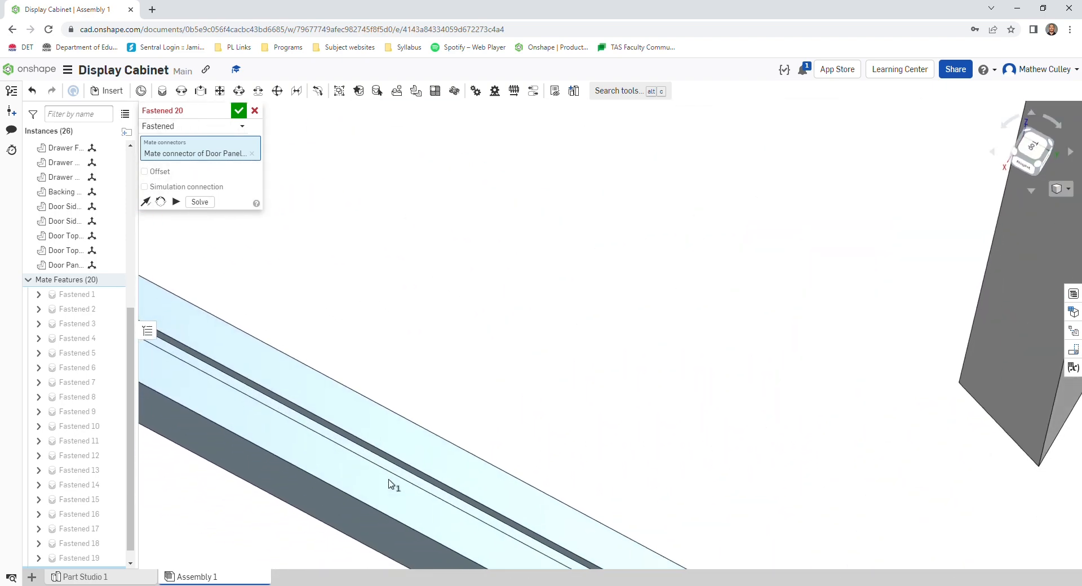
left_click(368, 454)
scroll(367, 454, "down", 5)
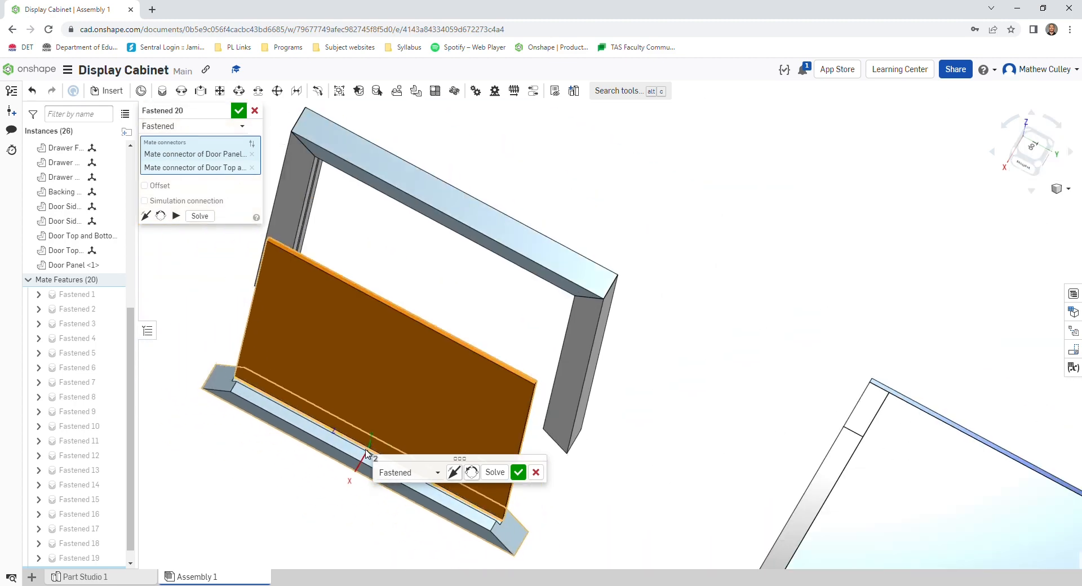
Offset the Door Panel's Fastened mate by 3 mm in X to seat the panel in the groove, and accept the mate.
right_click_drag(240, 430, 267, 439)
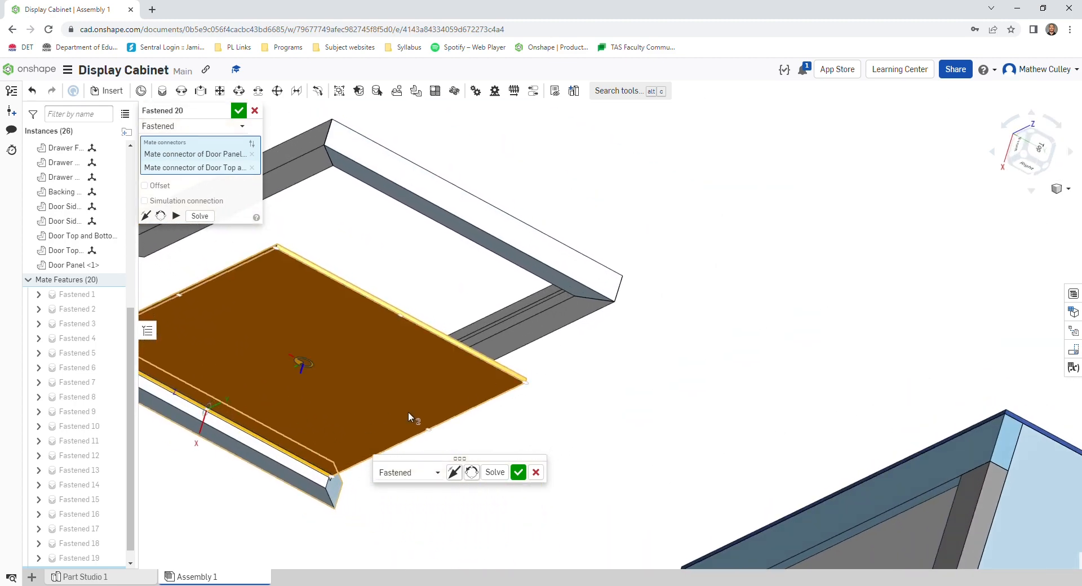
scroll(588, 382, "down", 3)
scroll(384, 333, "up", 8)
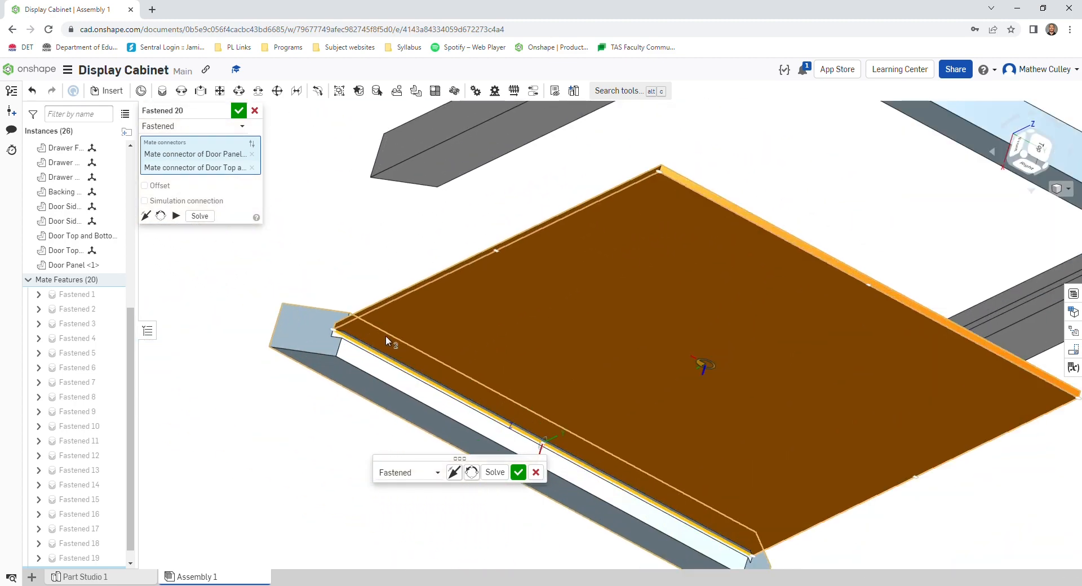
right_click_drag(383, 333, 455, 378)
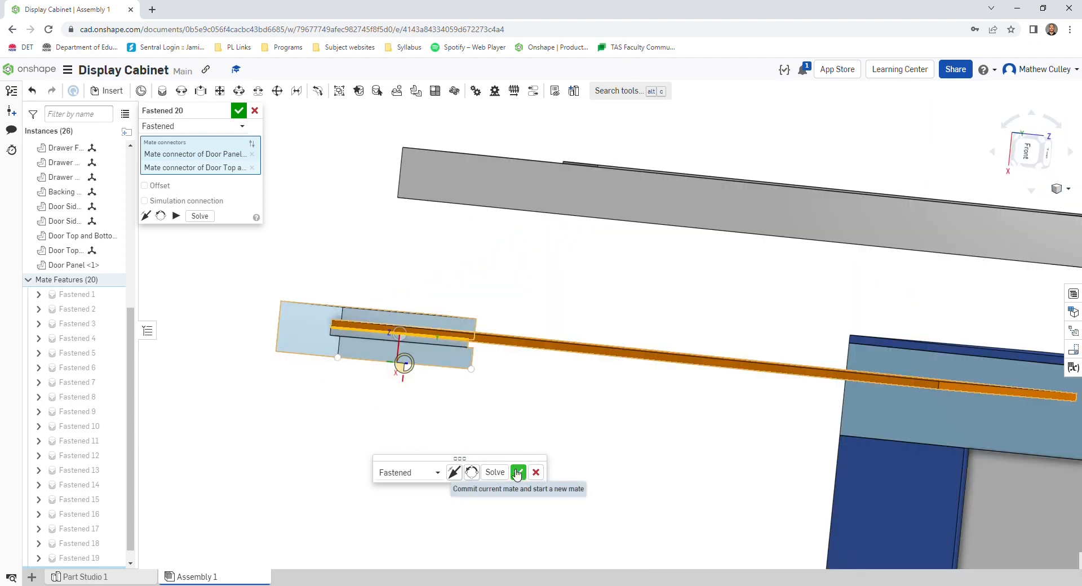
scroll(401, 340, "up", 5)
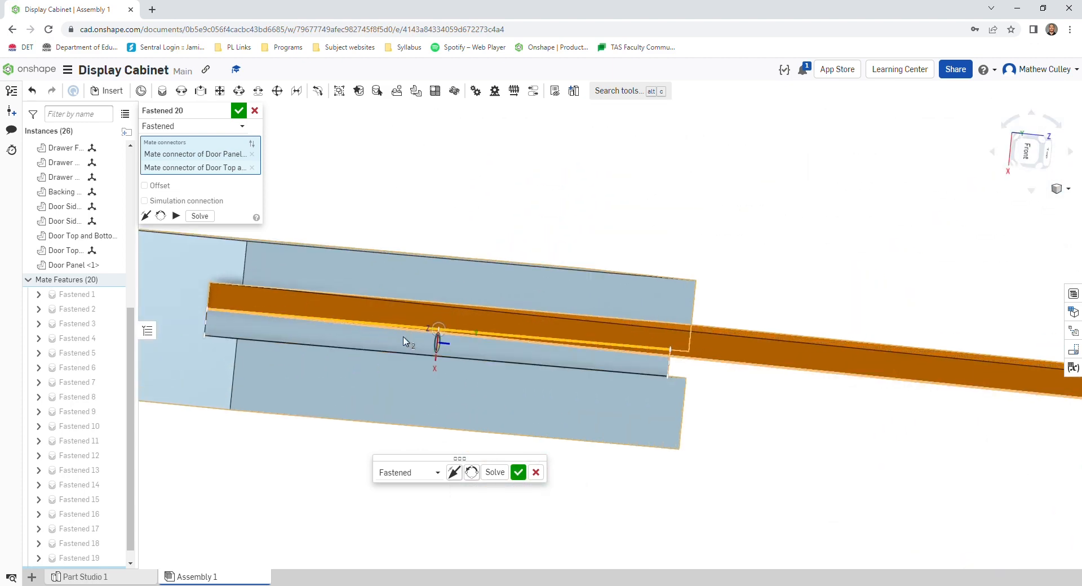
left_click(145, 185)
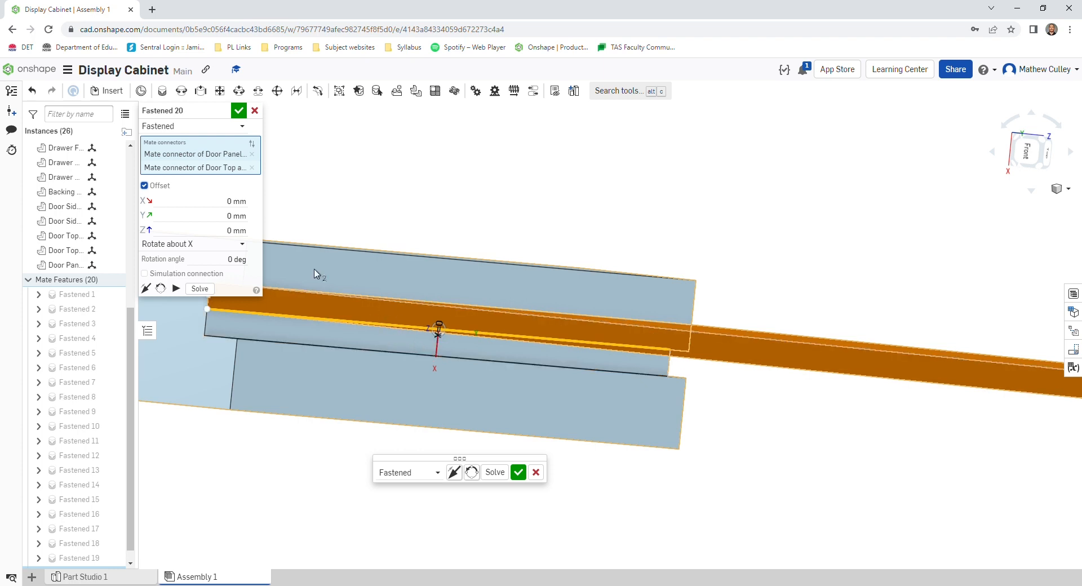
left_click(235, 203)
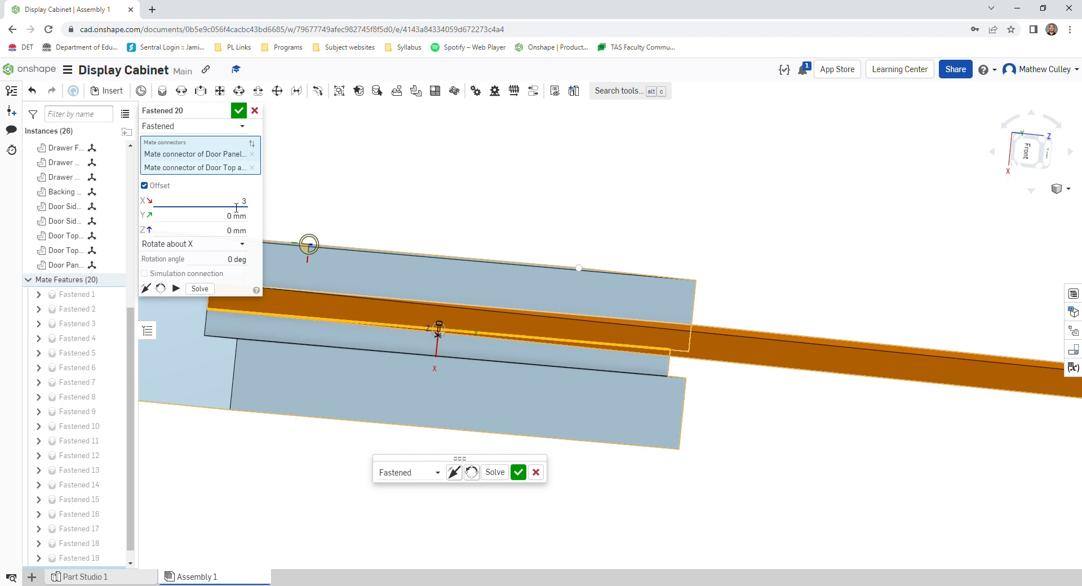
type("3")
key("Return")
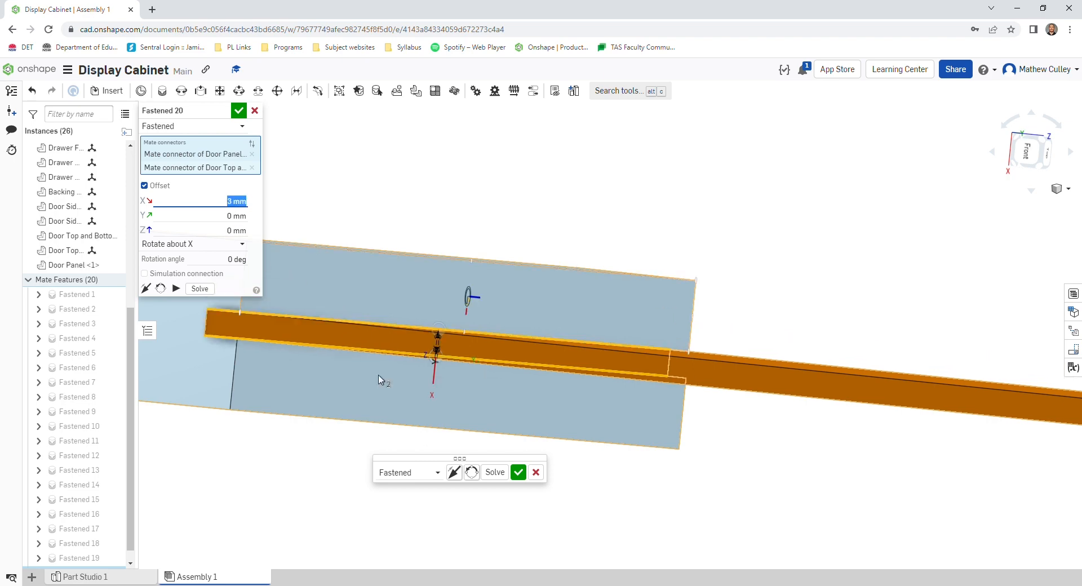
right_click_drag(299, 437, 301, 346)
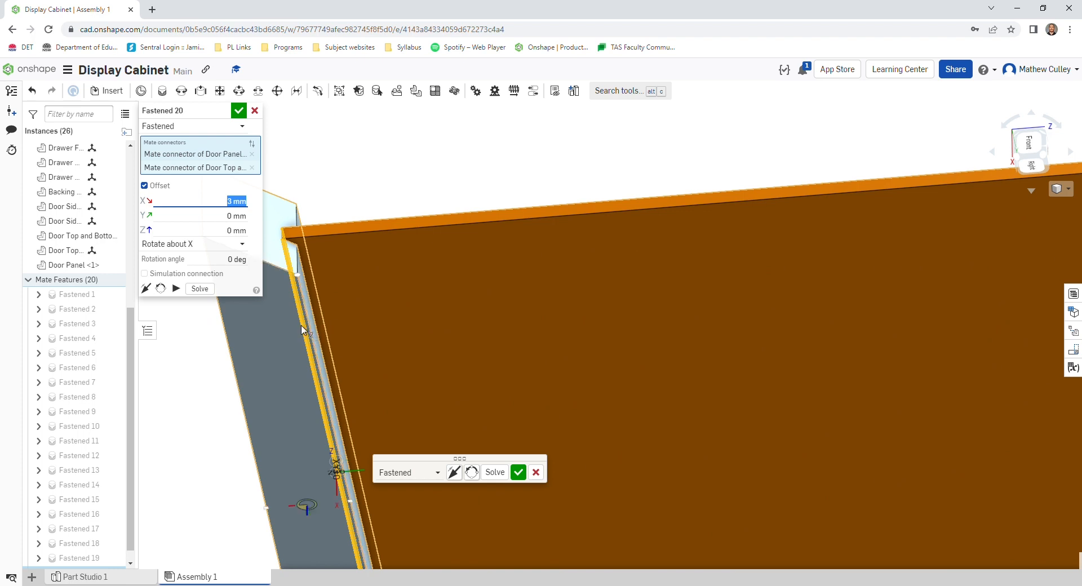
left_click(239, 111)
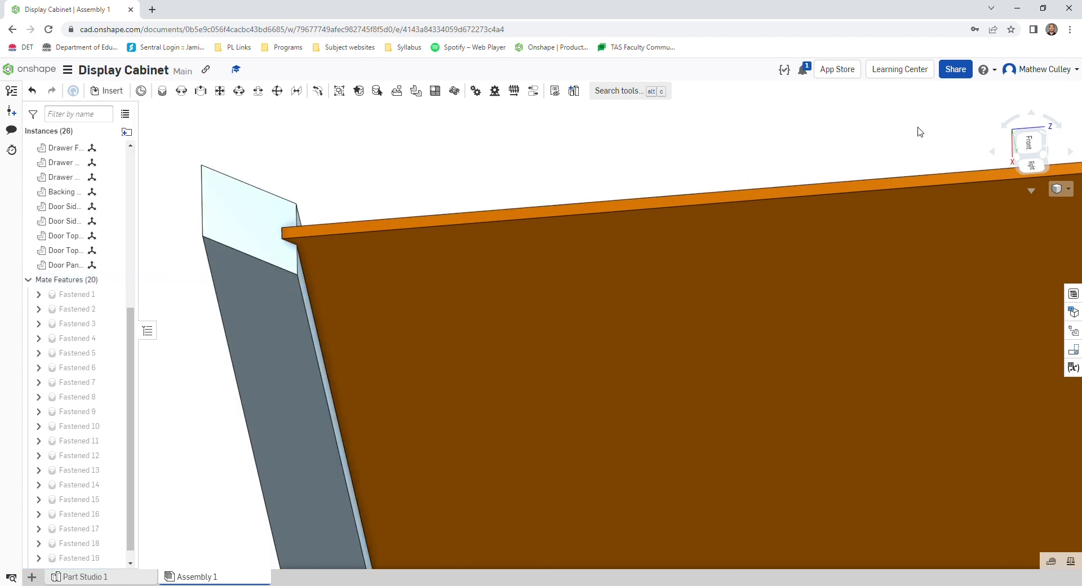
Fasten the lower Door Top and Bottom piece to the Door Side nearer the cabinet at their outer mitred corners.
right_click_drag(569, 171, 475, 128)
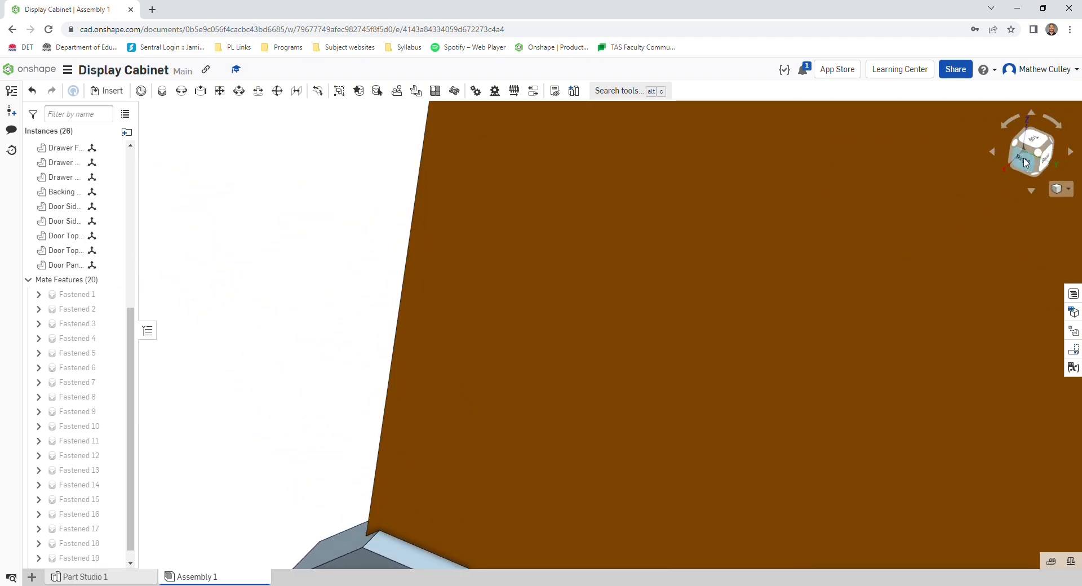
left_click(1021, 160)
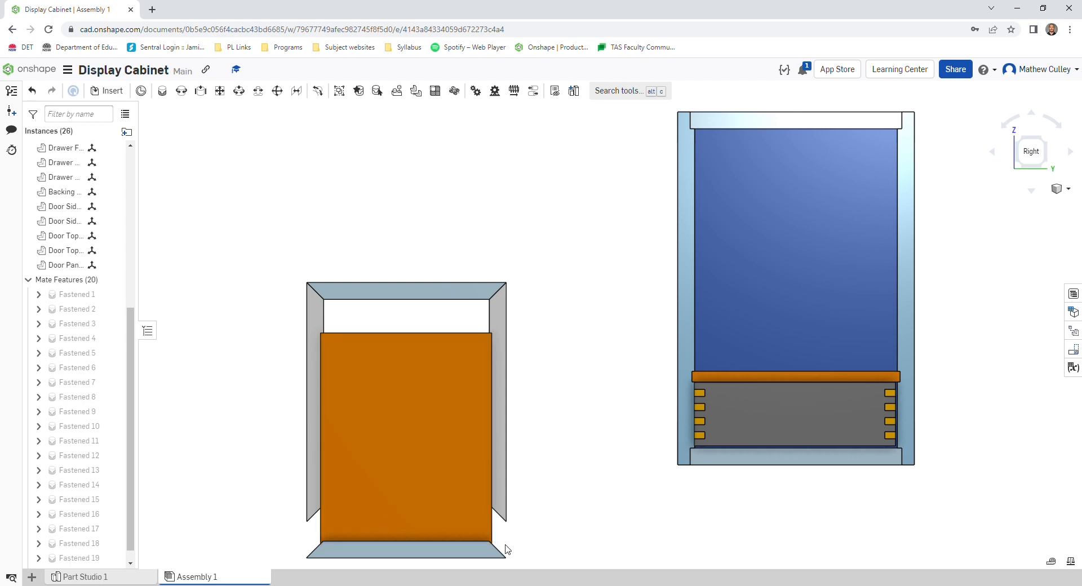
right_click_drag(525, 523, 515, 492)
scroll(515, 492, "down", 5)
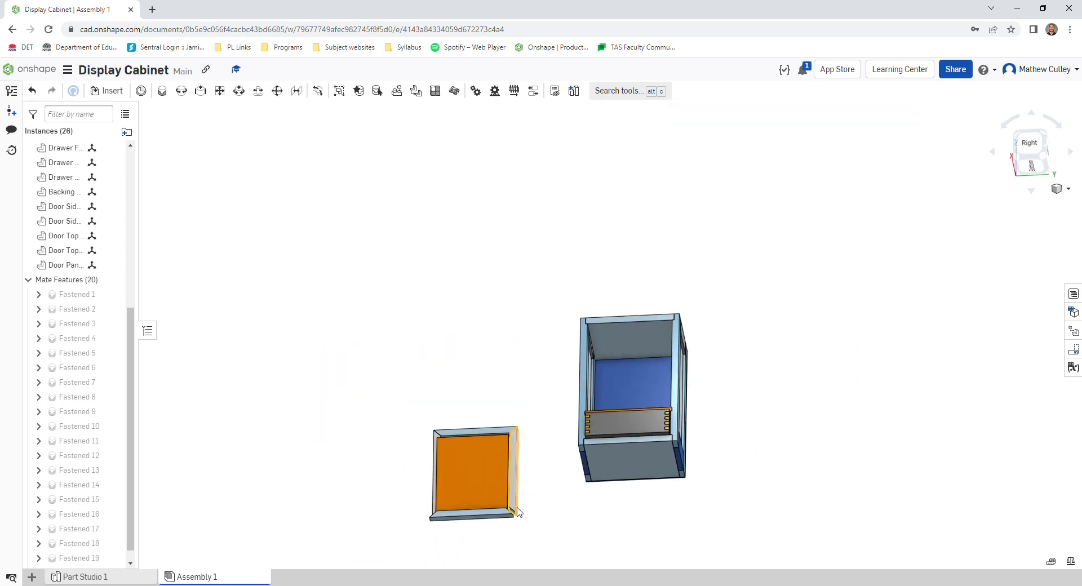
scroll(524, 504, "up", 10)
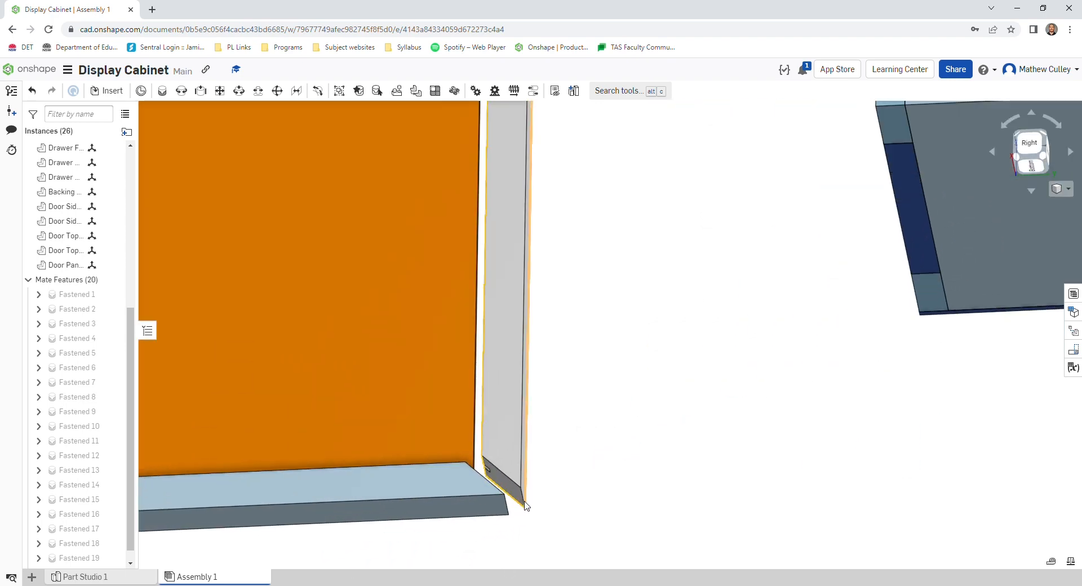
scroll(524, 504, "up", 3)
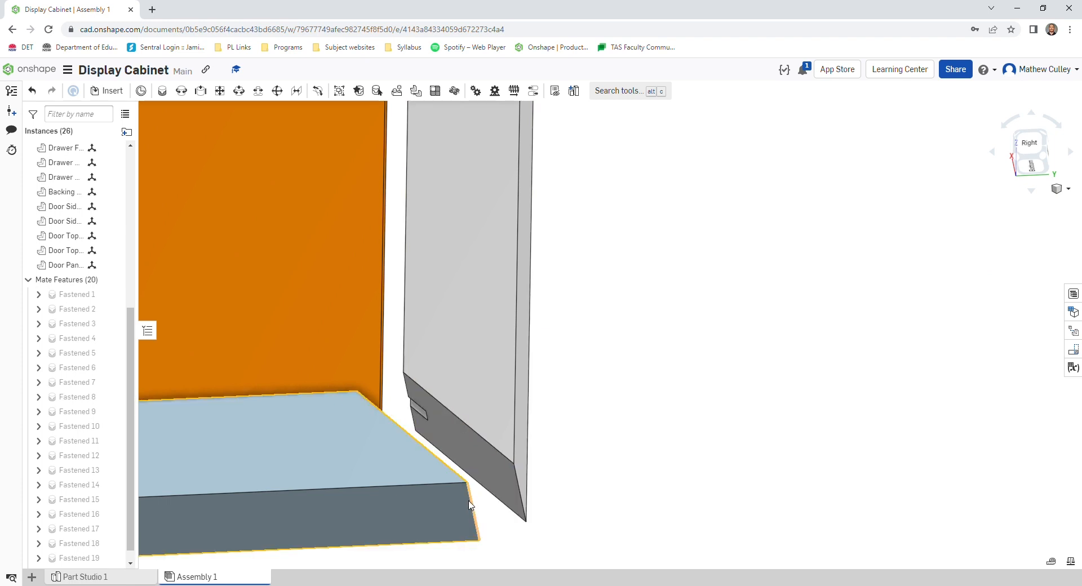
left_click(172, 92)
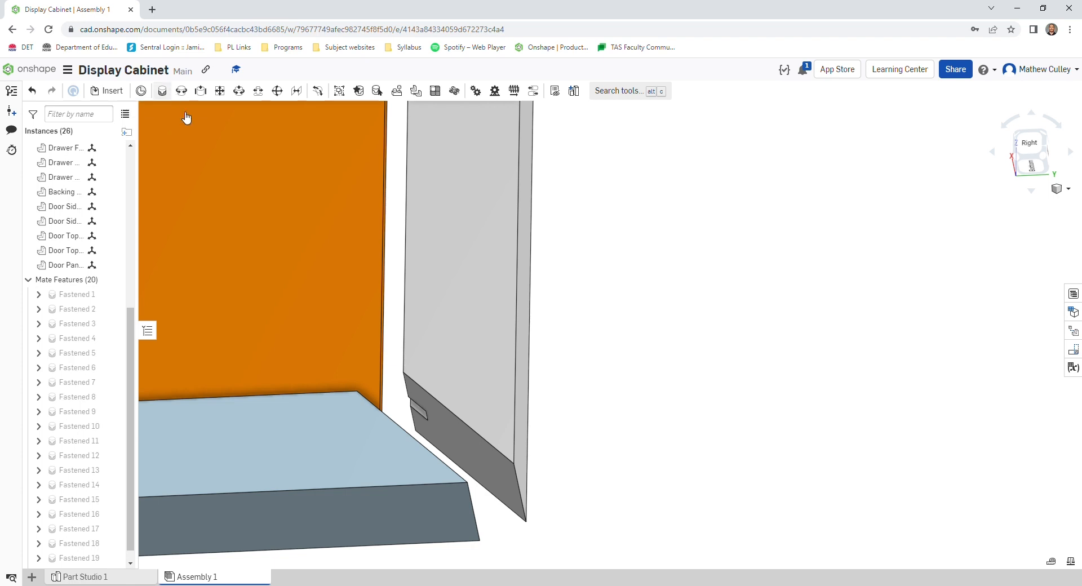
left_click(468, 483)
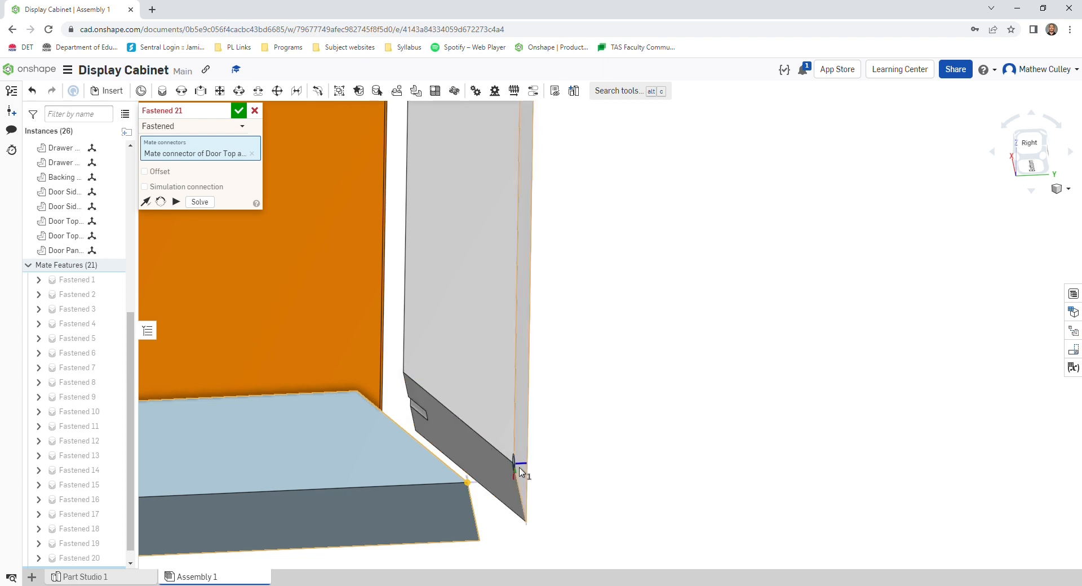
left_click(519, 472)
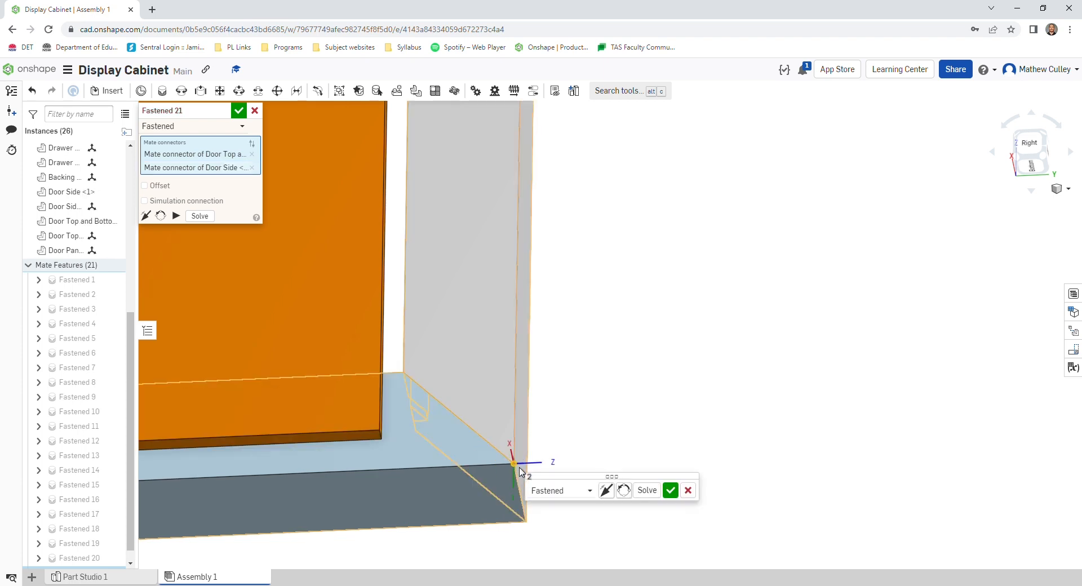
left_click(670, 491)
Mate the upper outer corner of the Door Side farther from the cabinet to the Left Style's corner beneath the cabinet's top rail with a Fastened mate.
scroll(669, 465, "down", 10)
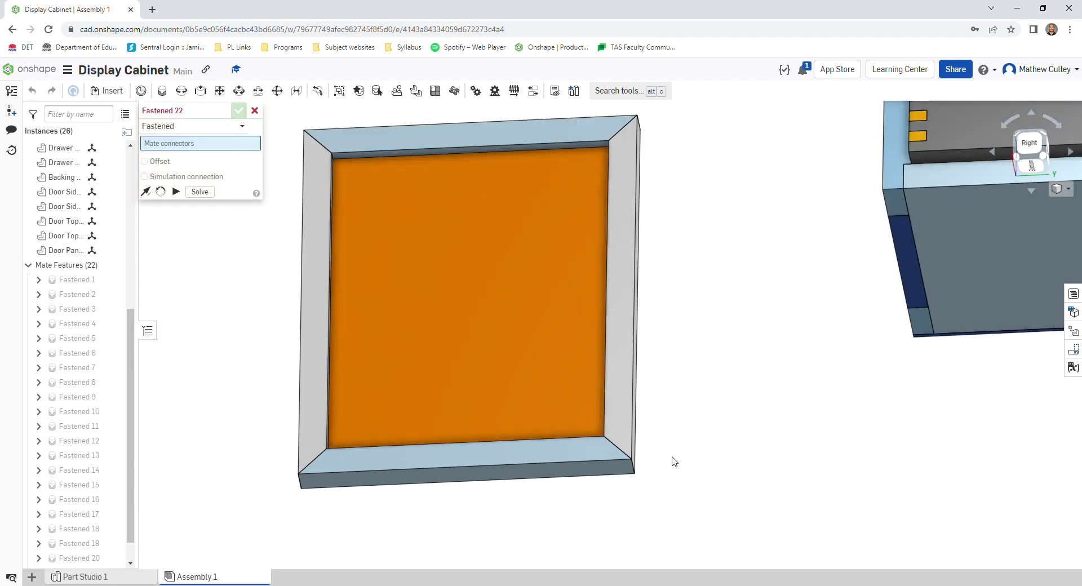
scroll(696, 382, "down", 4)
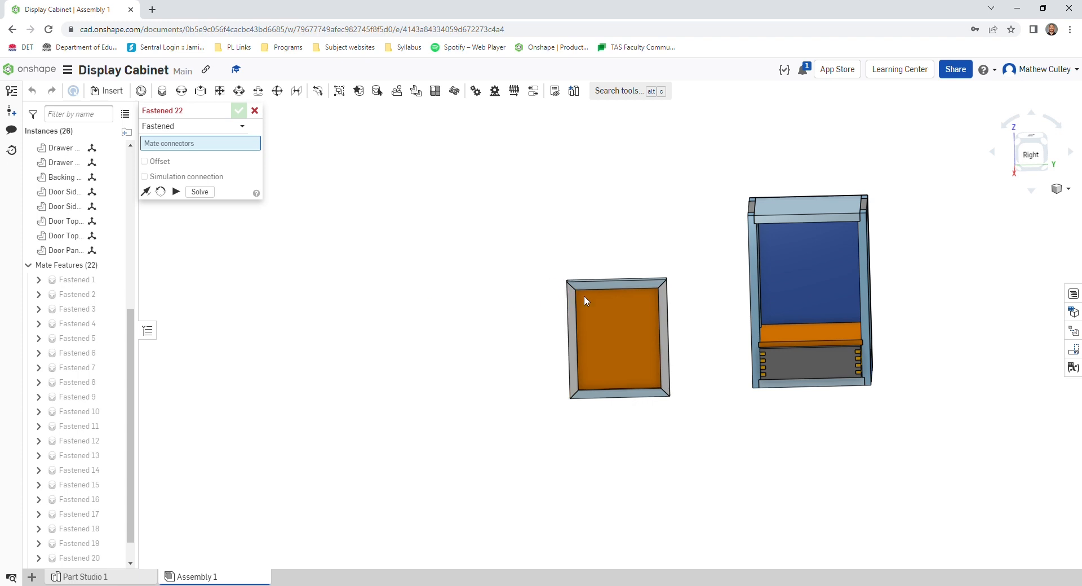
scroll(561, 284, "up", 6)
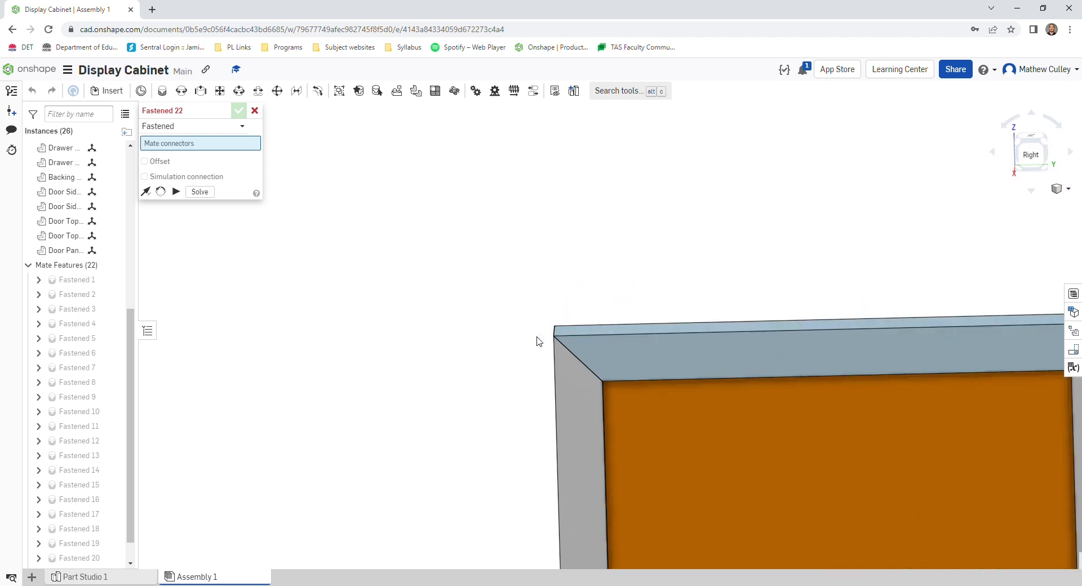
right_click_drag(537, 341, 519, 343)
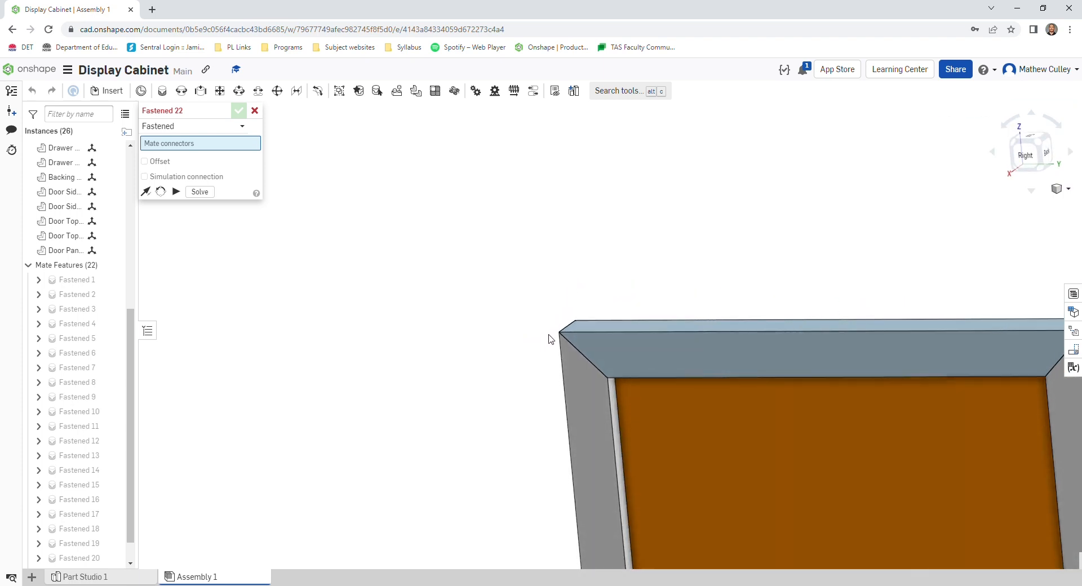
scroll(558, 333, "up", 3)
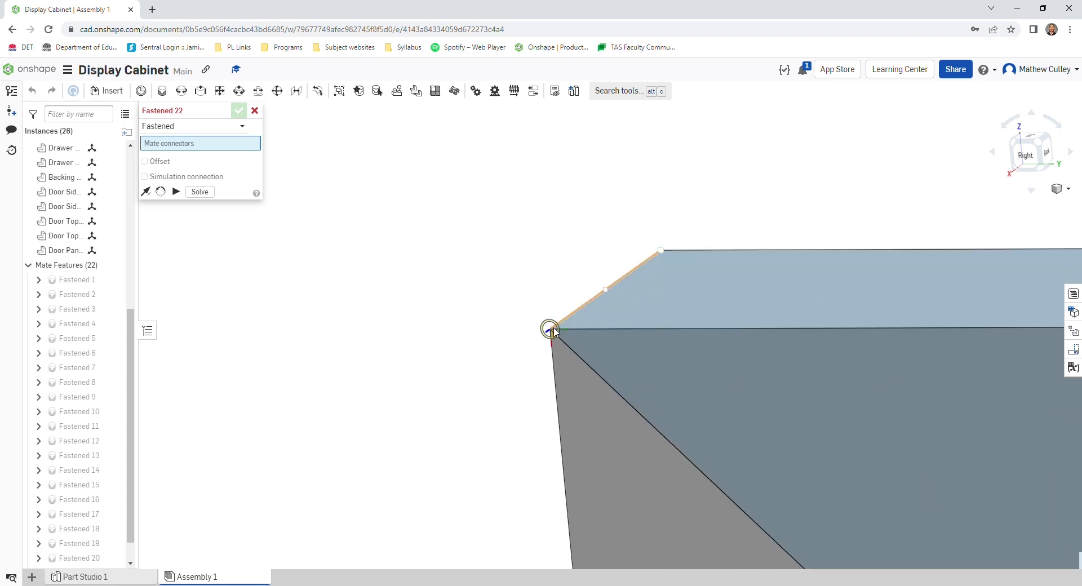
right_click_drag(510, 333, 554, 346)
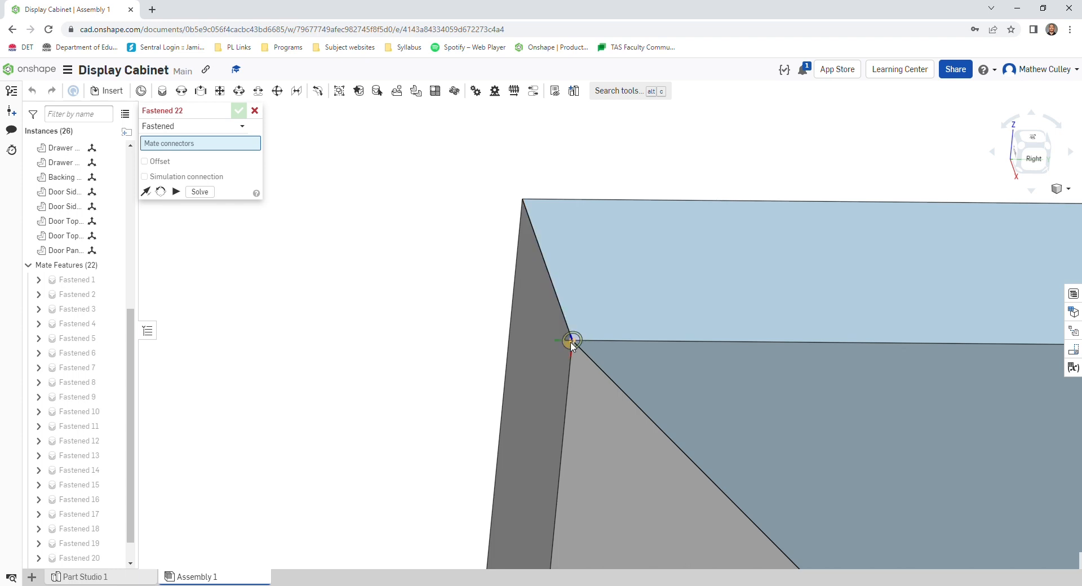
left_click(572, 342)
scroll(394, 342, "down", 5)
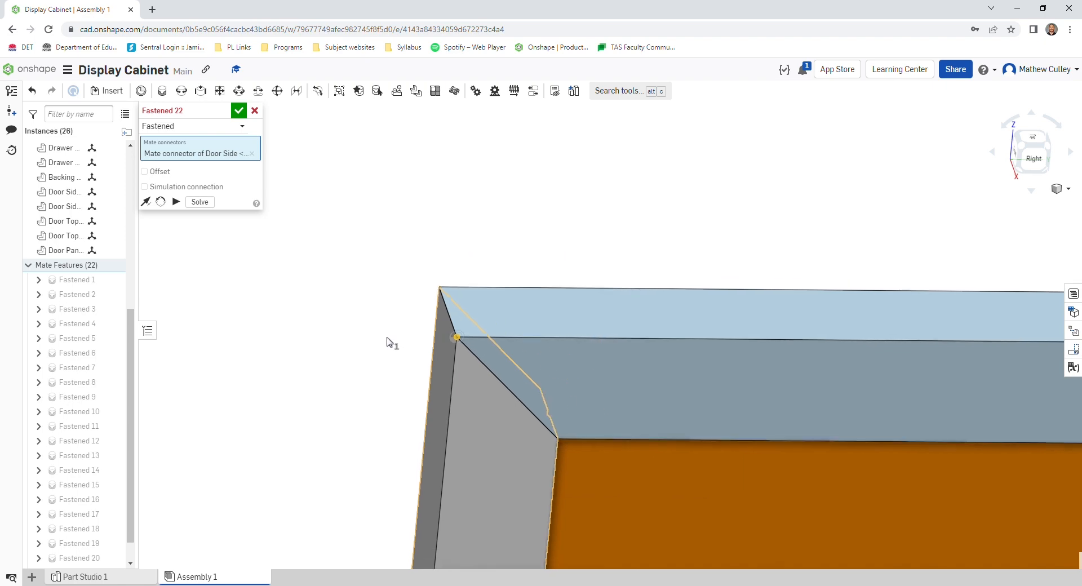
scroll(383, 344, "down", 3)
right_click_drag(695, 343, 620, 293)
scroll(603, 272, "up", 6)
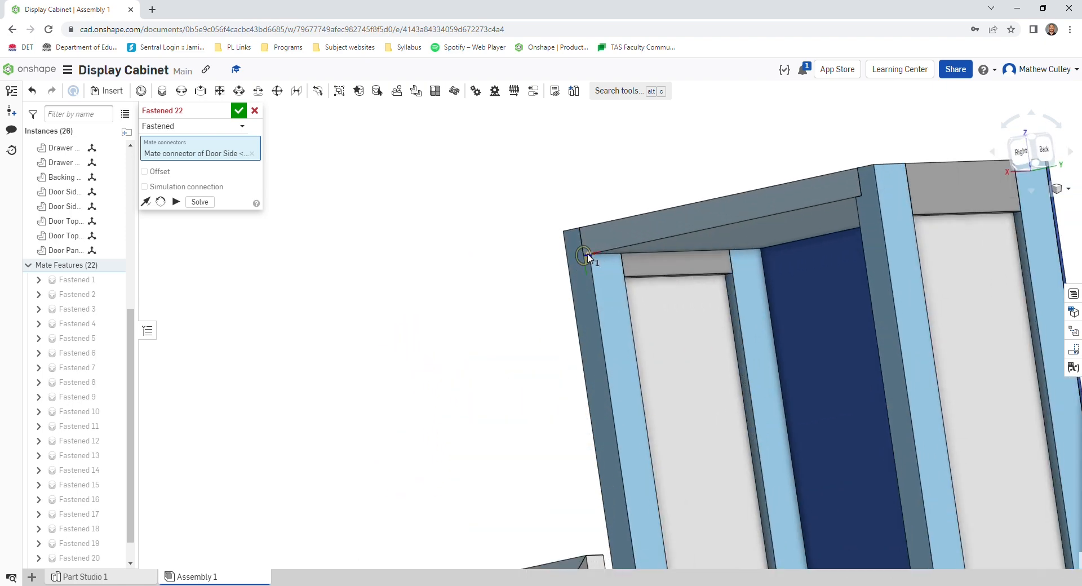
scroll(602, 272, "up", 4)
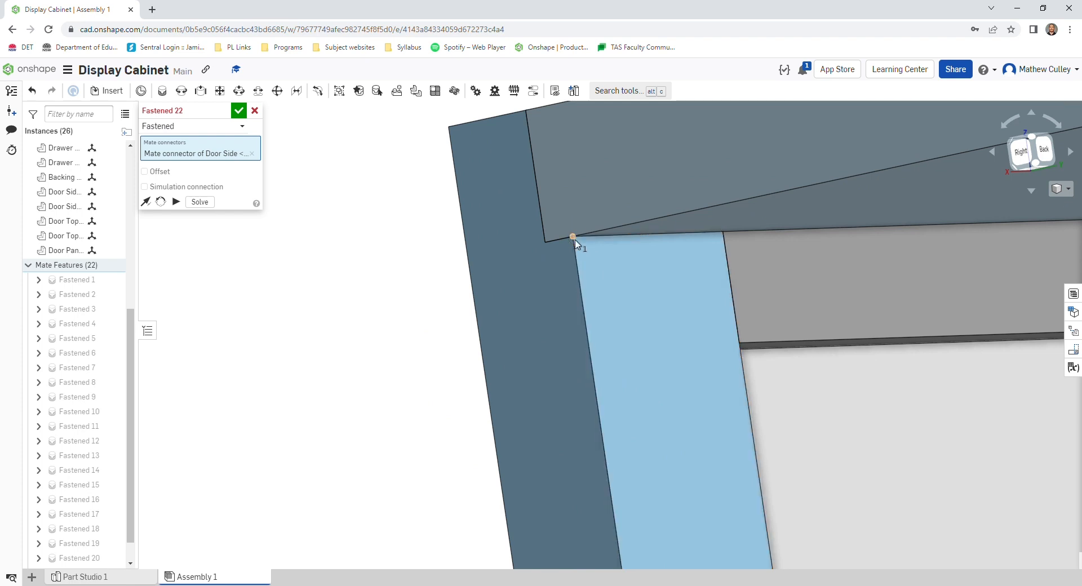
right_click_drag(574, 241, 551, 216)
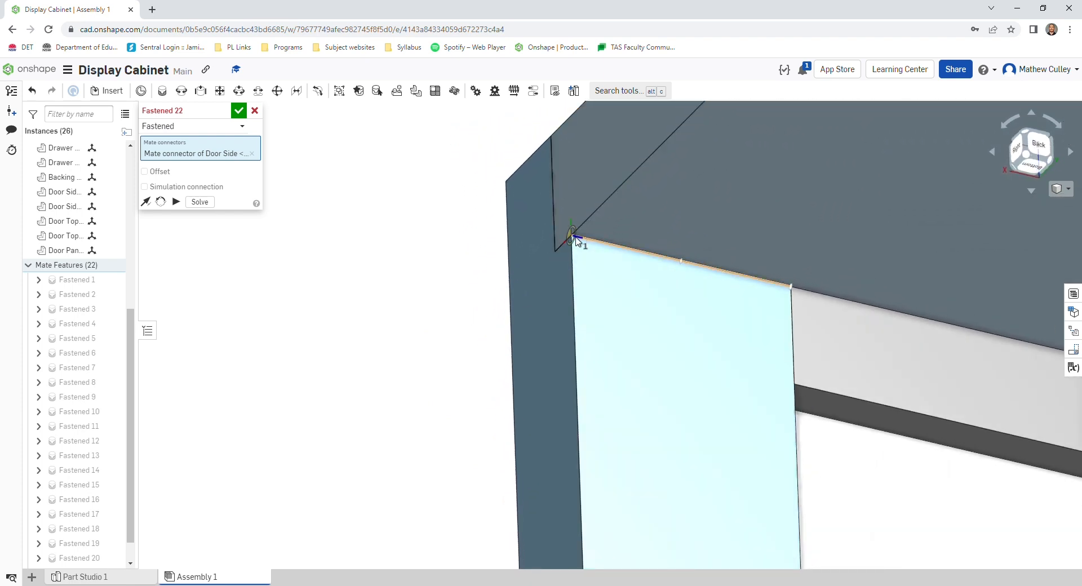
left_click(572, 236)
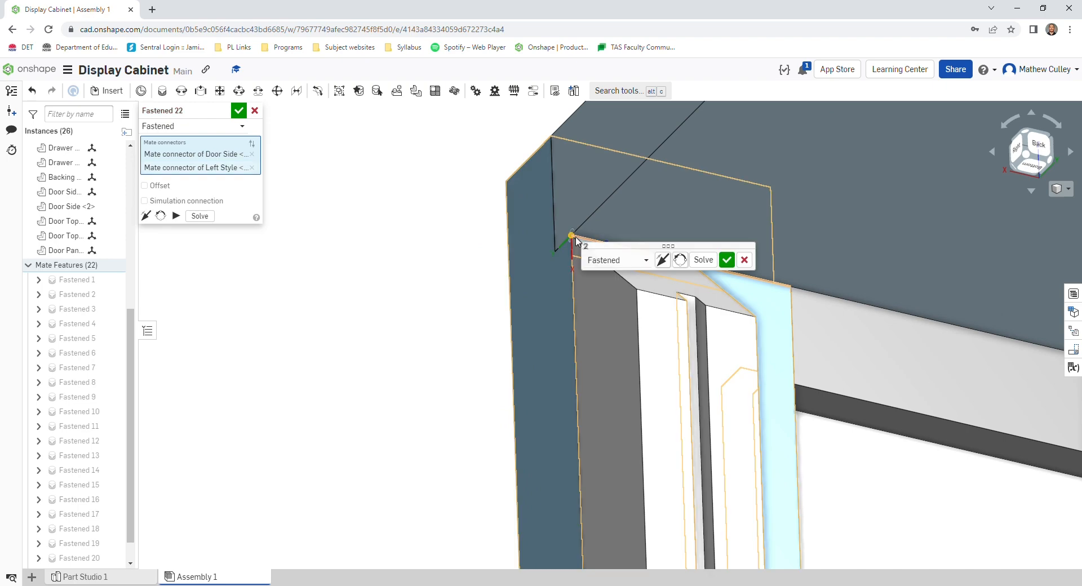
Offset the door-to-cabinet Fastened mate by 2 mm in X and -2 mm in Y, and accept the mate.
right_click_drag(398, 273, 414, 286)
scroll(420, 298, "down", 3)
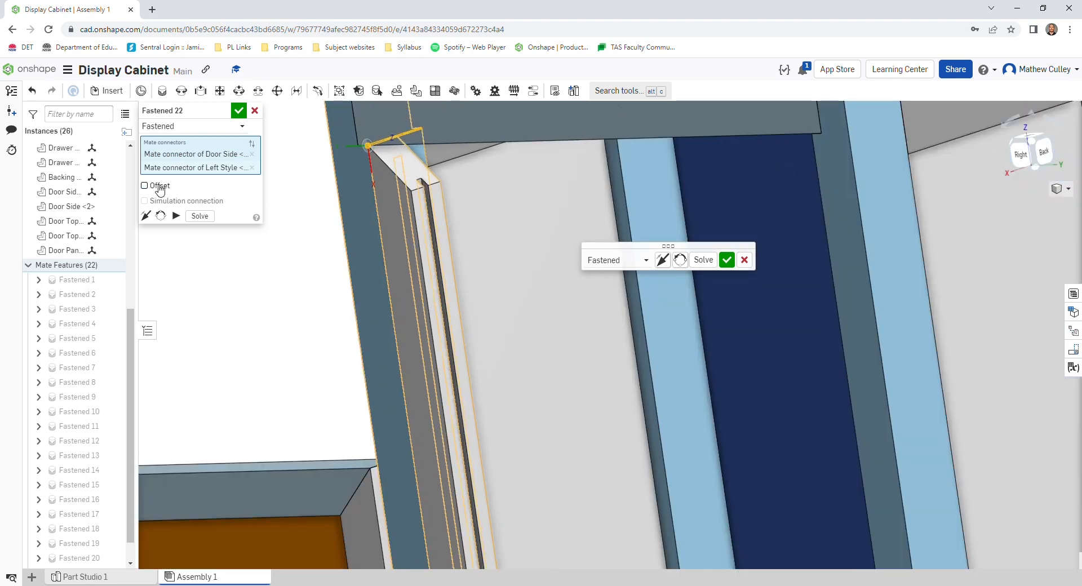
left_click(147, 186)
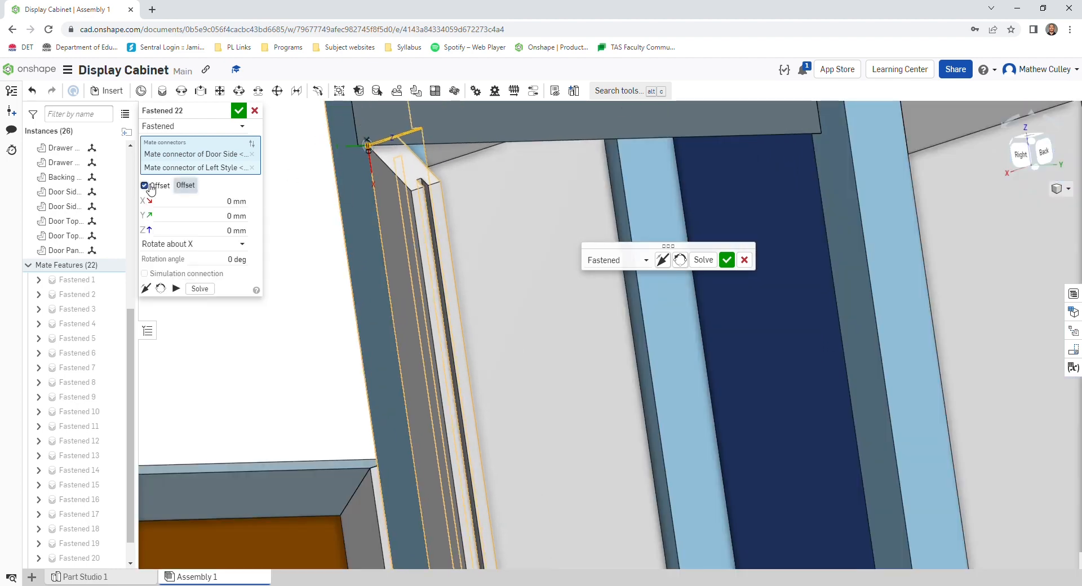
left_click(237, 204)
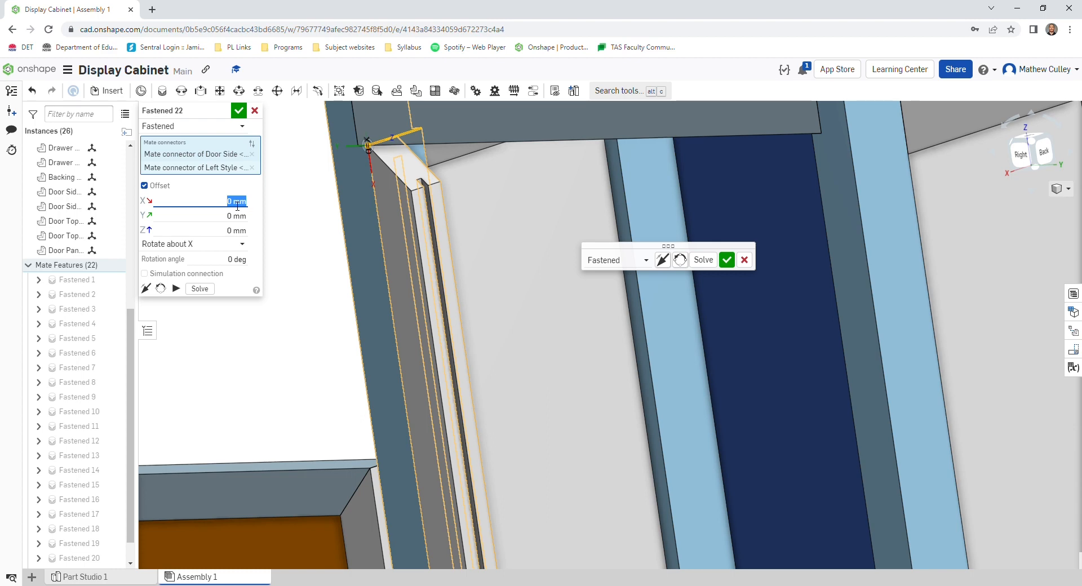
type("2")
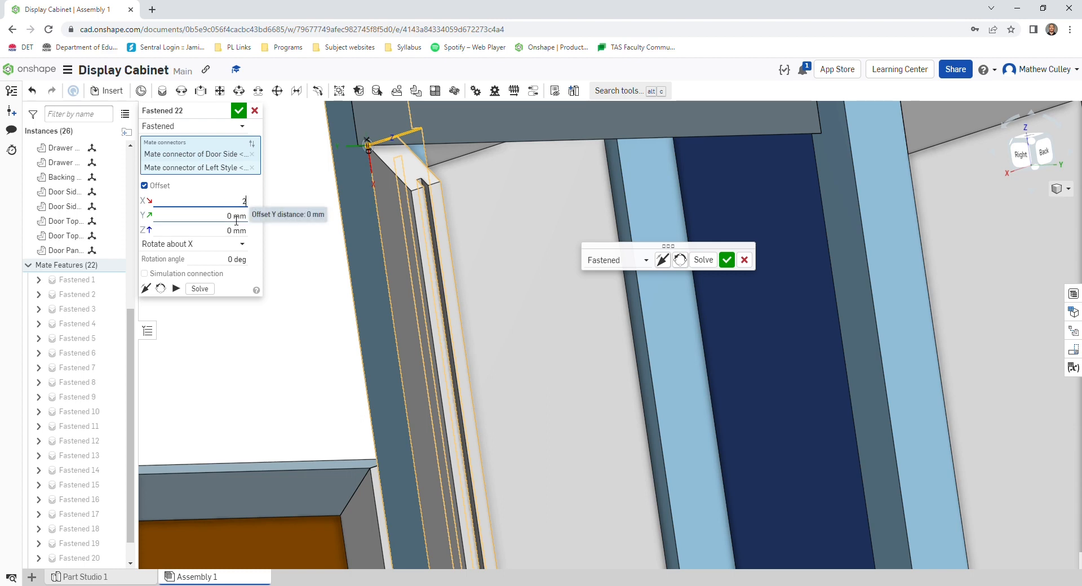
left_click(236, 217)
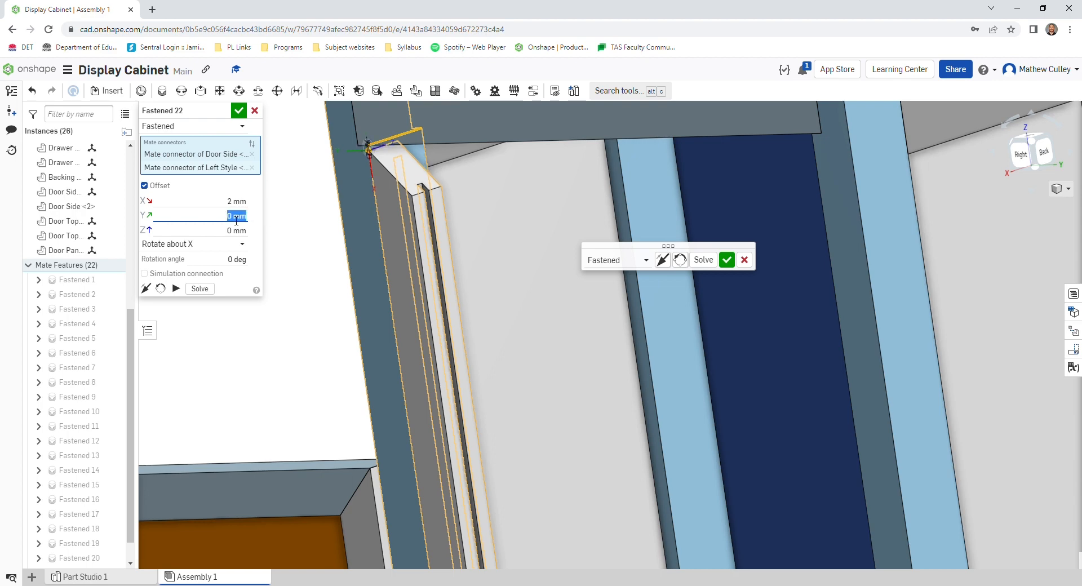
key("BackSpace")
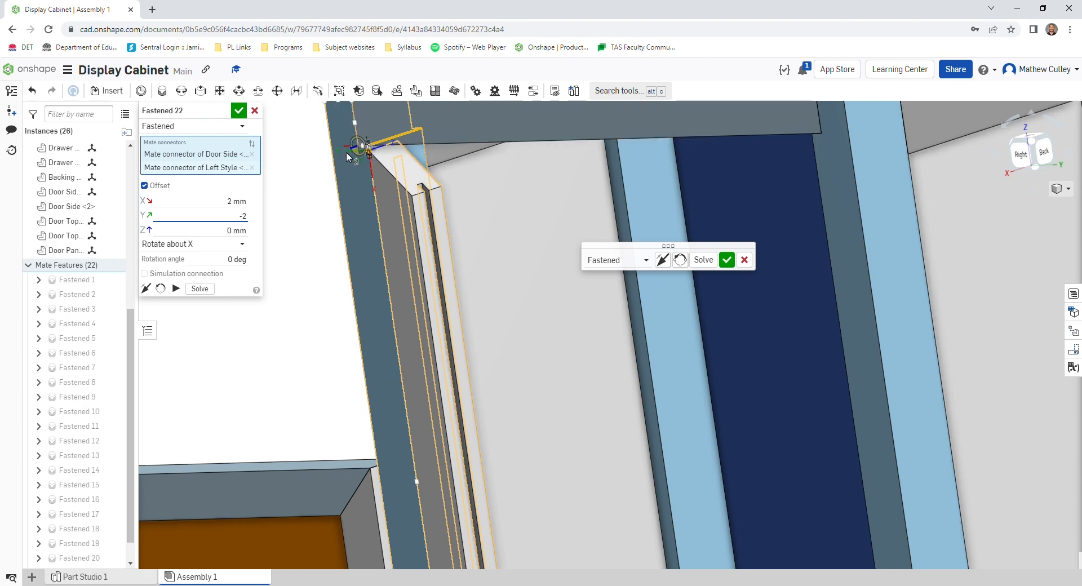
key("Return")
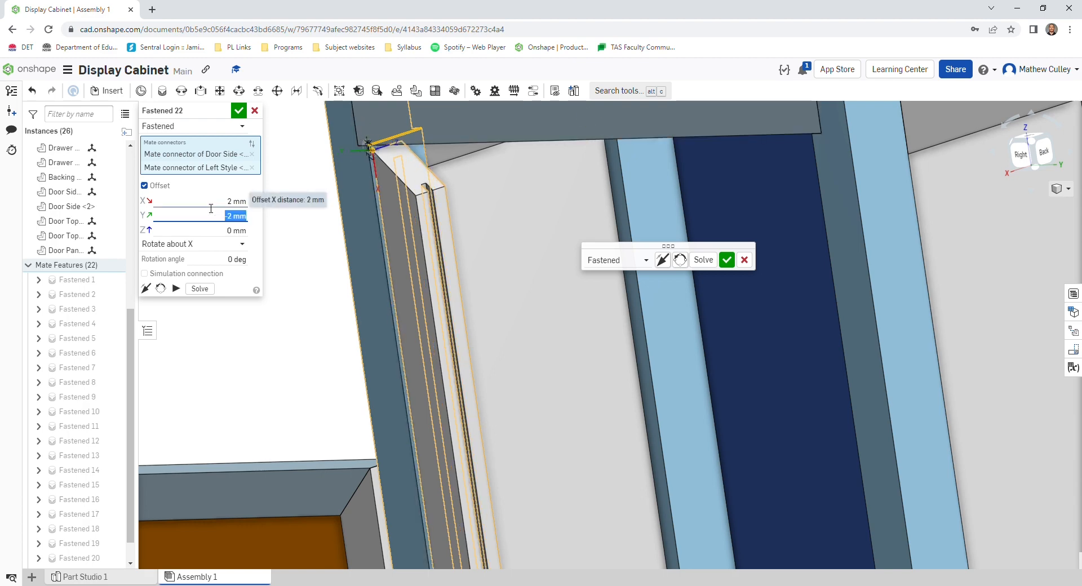
left_click(241, 112)
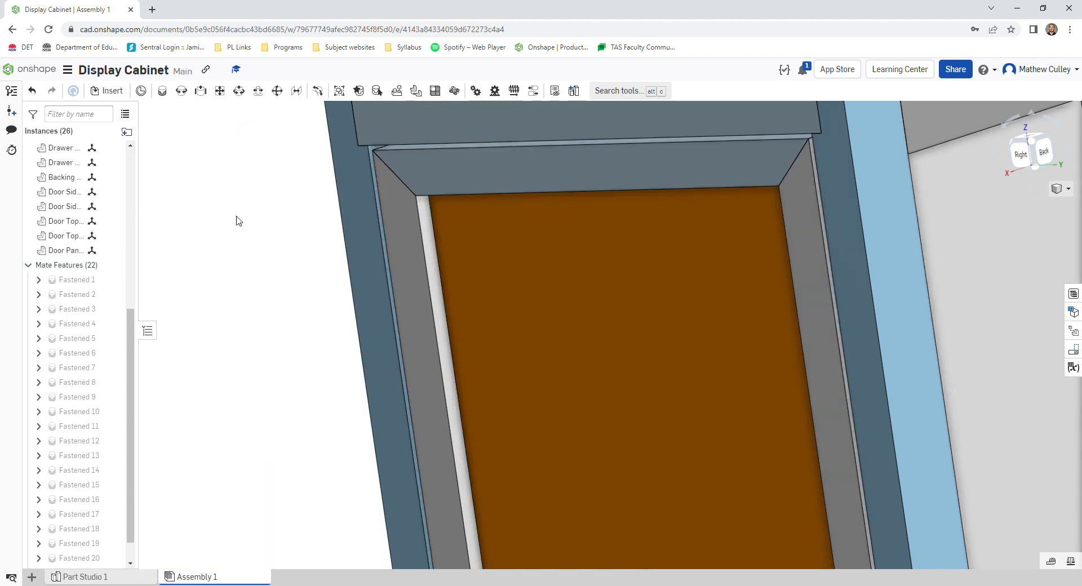
right_click_drag(232, 221, 267, 211)
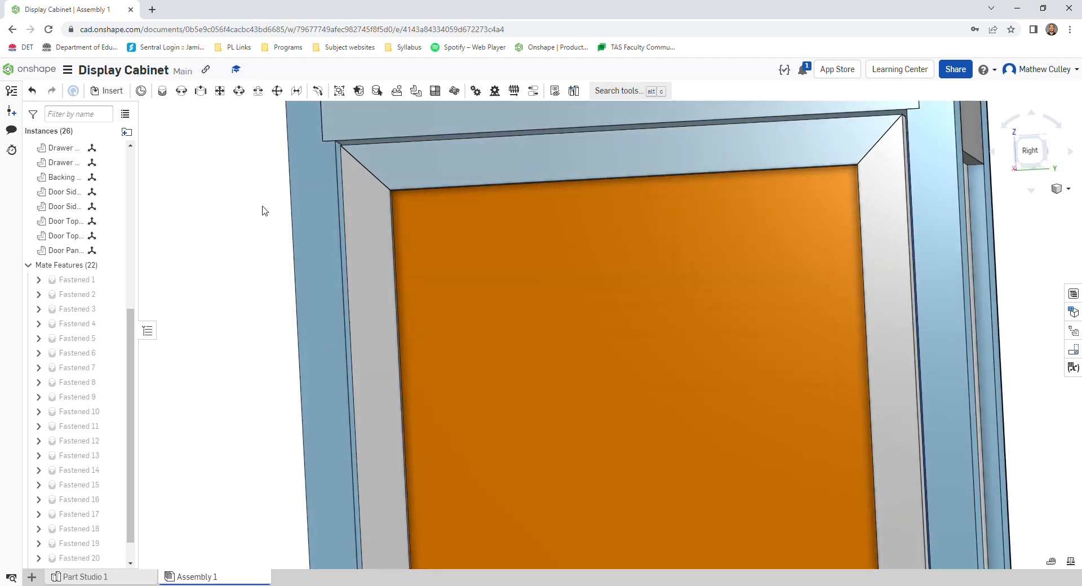
scroll(264, 211, "up", 5)
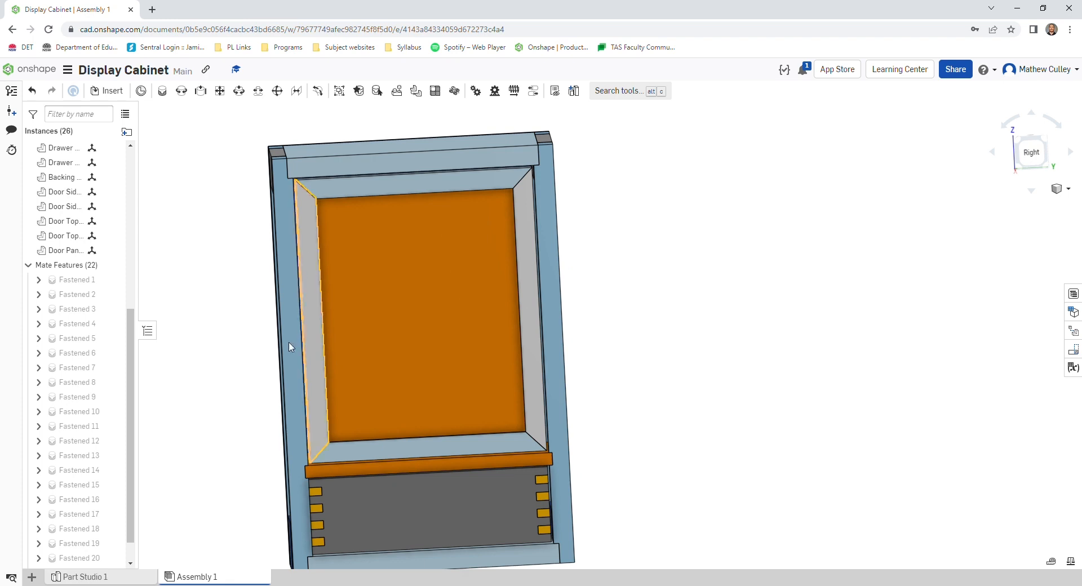
left_click(1031, 153)
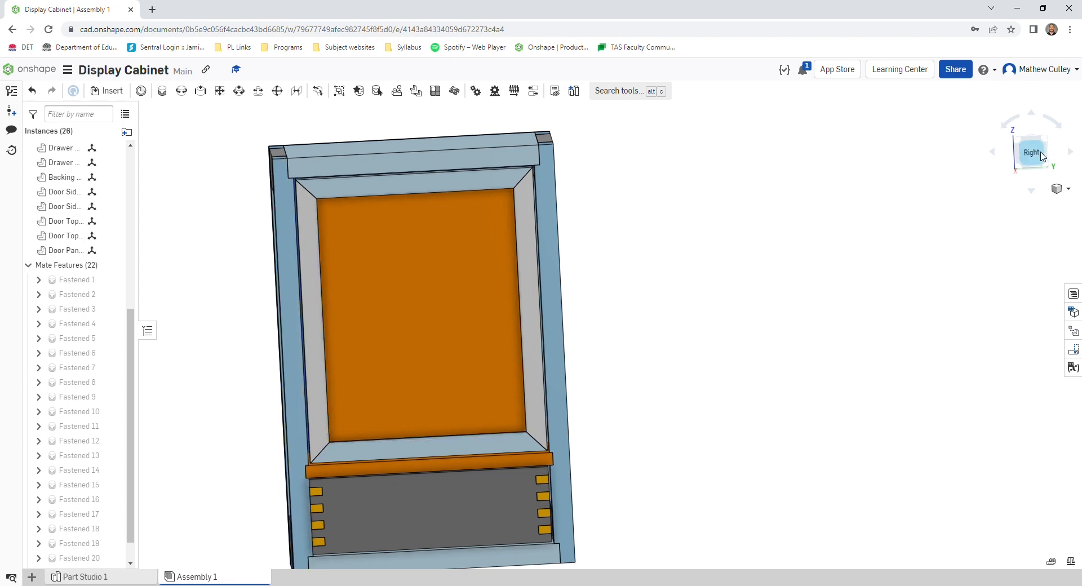
mouse_move(885, 254)
right_mouse_down()
mouse_move(817, 254)
mouse_move(862, 241)
mouse_move(884, 252)
right_mouse_up()
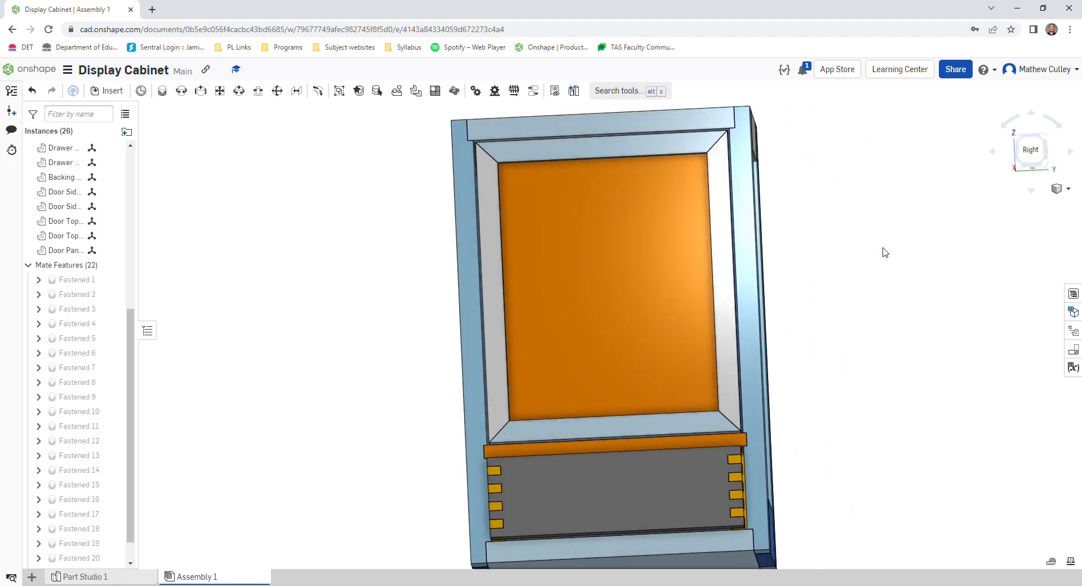